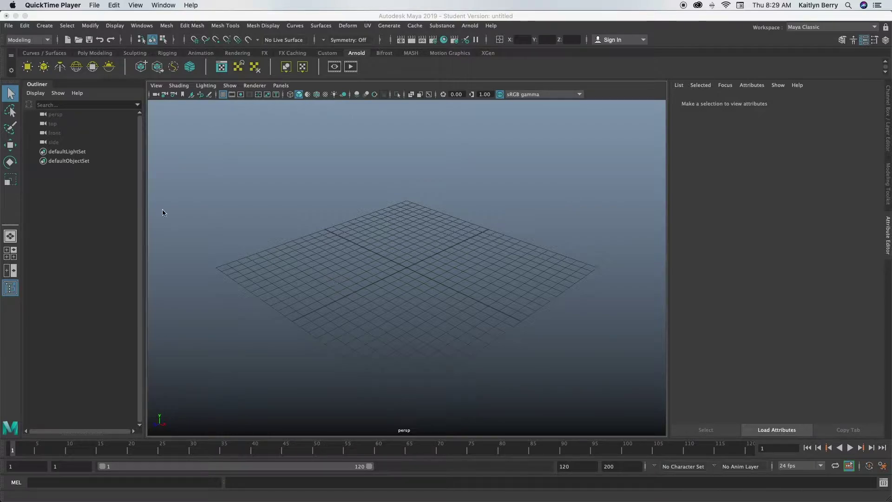
# Create a polygon cube with width 4, height 5 and depth 4
pyautogui.click(94, 55)
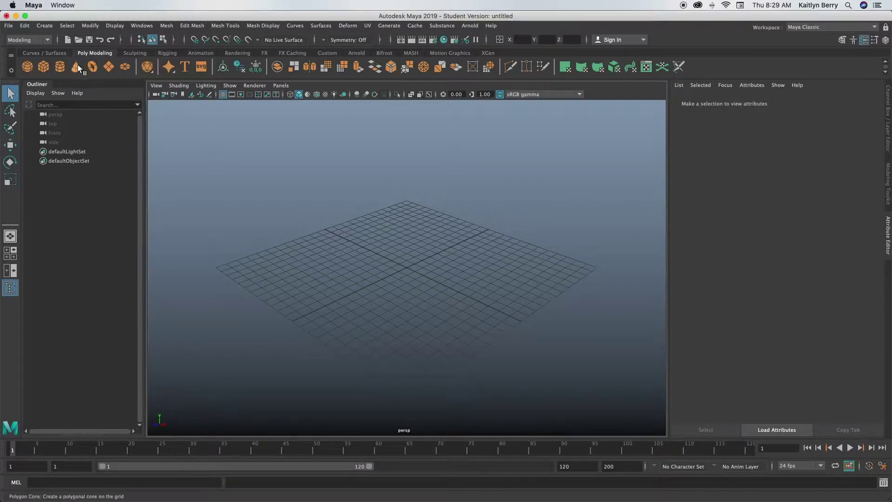
pyautogui.click(44, 66)
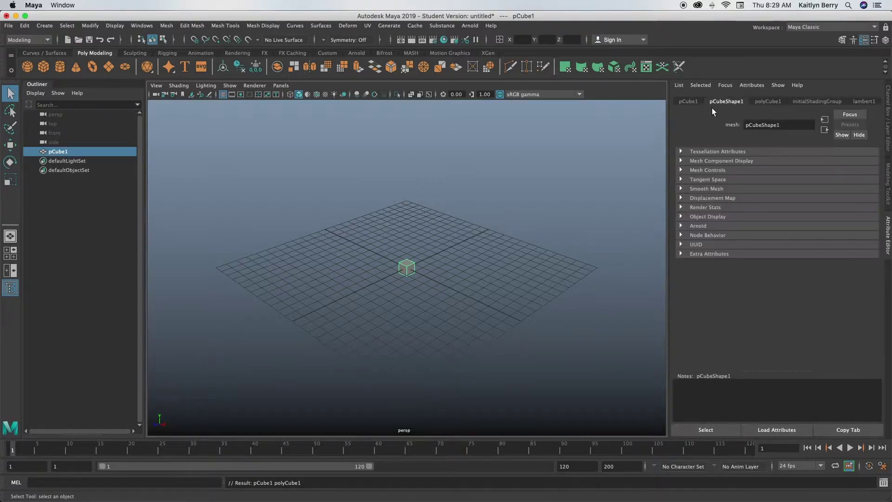
pyautogui.click(756, 102)
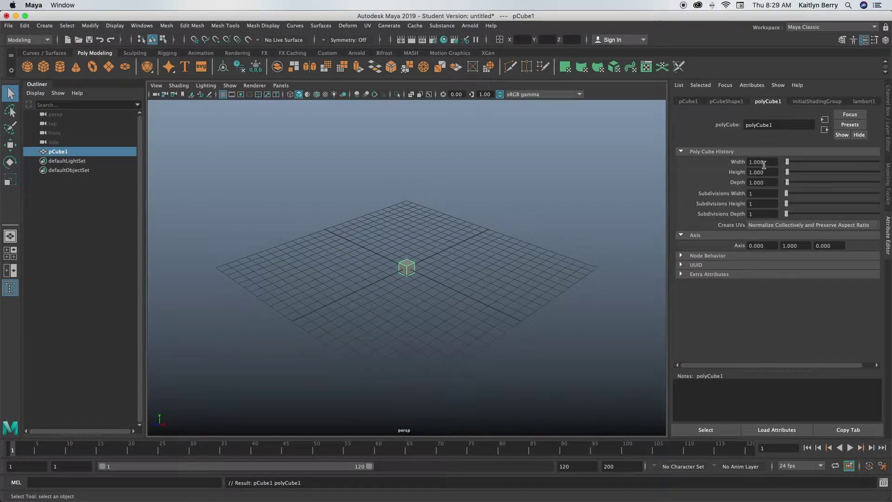
pyautogui.doubleClick(767, 162)
pyautogui.write('4')
pyautogui.press('Tab')
pyautogui.write('5')
pyautogui.press('Tab')
pyautogui.write('4')
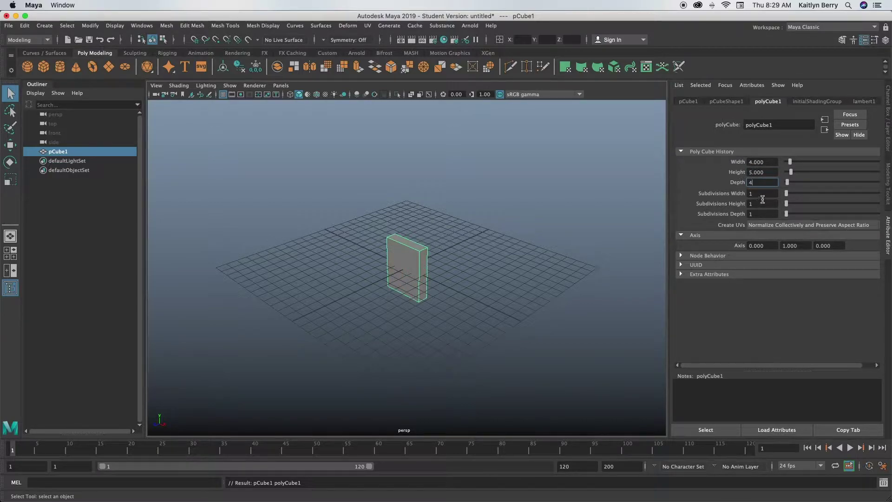
pyautogui.press('Tab')
# Subdivide the cube into 4 width, 5 height and 4 depth subdivisions
pyautogui.write('4')
pyautogui.press('Tab')
pyautogui.write('5')
pyautogui.press('Tab')
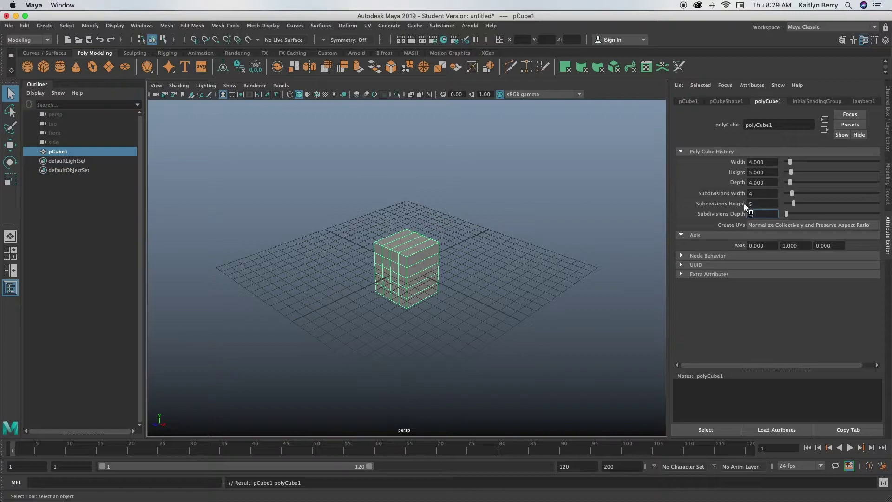
pyautogui.press('Return')
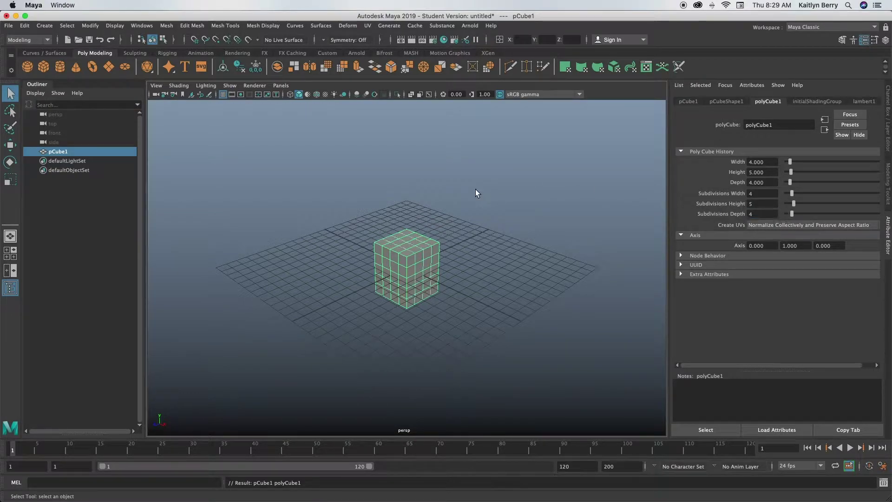
# Set the cube's Y position to 2.5 so it rests on the grid
pyautogui.click(545, 40)
pyautogui.write('2.5')
pyautogui.press('Return')
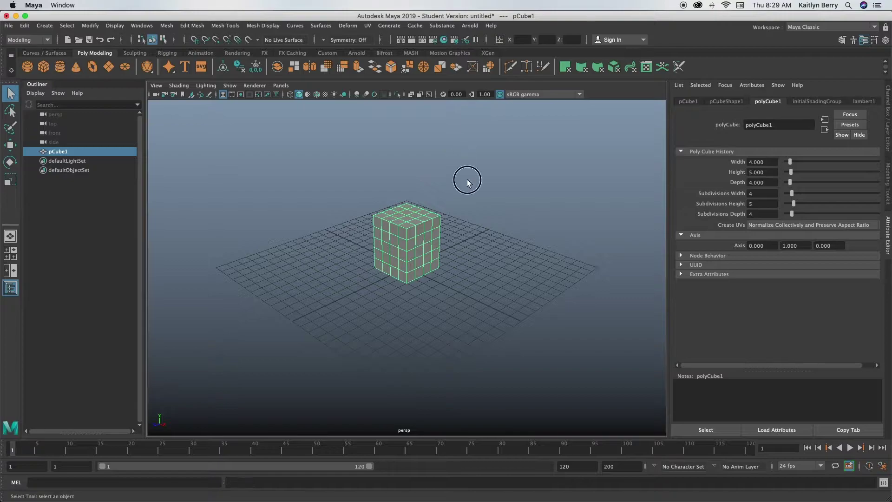
# In the front view, scale the cube's top two vertex rows outward horizontally to form an overhanging block
pyautogui.click(476, 228)
pyautogui.click(401, 222)
pyautogui.keyDown('alt'); pyautogui.moveTo(448, 233); pyautogui.dragTo(492, 255); pyautogui.keyUp('alt')
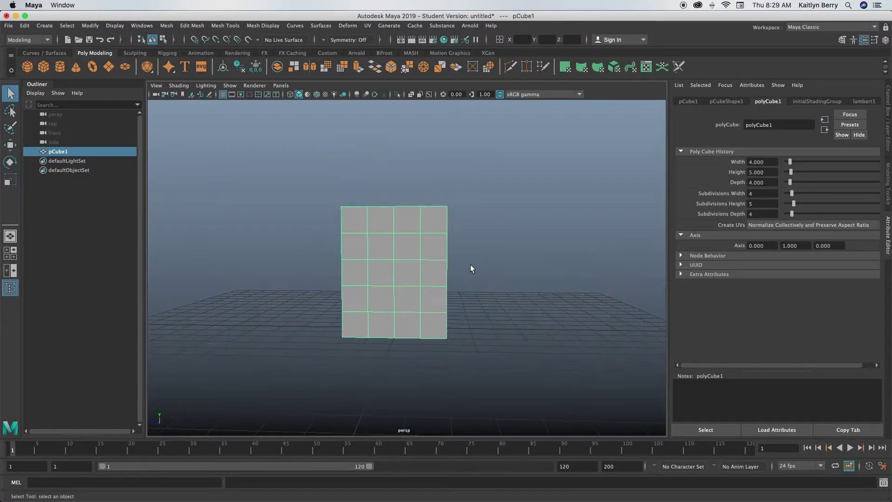
pyautogui.press('space')
pyautogui.press('space')
pyautogui.rightClick(370, 218)
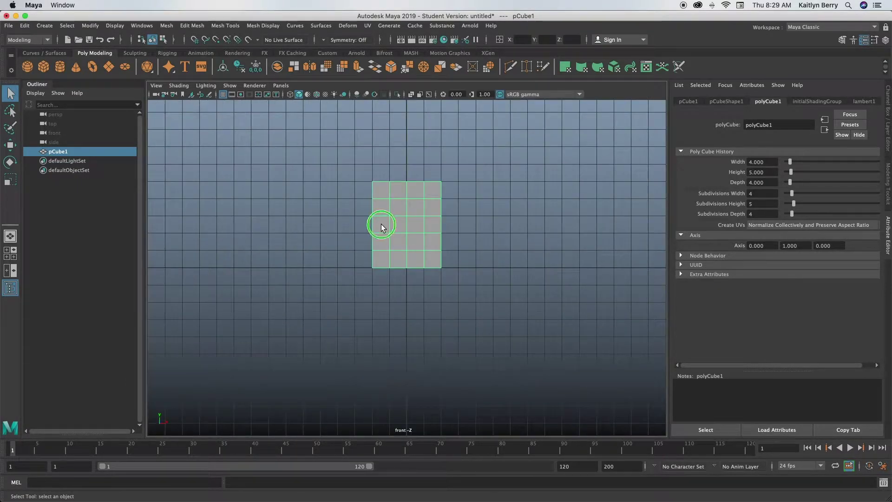
pyautogui.moveTo(370, 218); pyautogui.dragTo(350, 220, button='right')
pyautogui.keyDown('alt'); pyautogui.moveTo(392, 197); pyautogui.dragTo(362, 246, button='middle'); pyautogui.keyUp('alt')
pyautogui.keyDown('alt'); pyautogui.moveTo(418, 242); pyautogui.dragTo(547, 223, button='right'); pyautogui.keyUp('alt')
pyautogui.moveTo(260, 160); pyautogui.dragTo(502, 245)
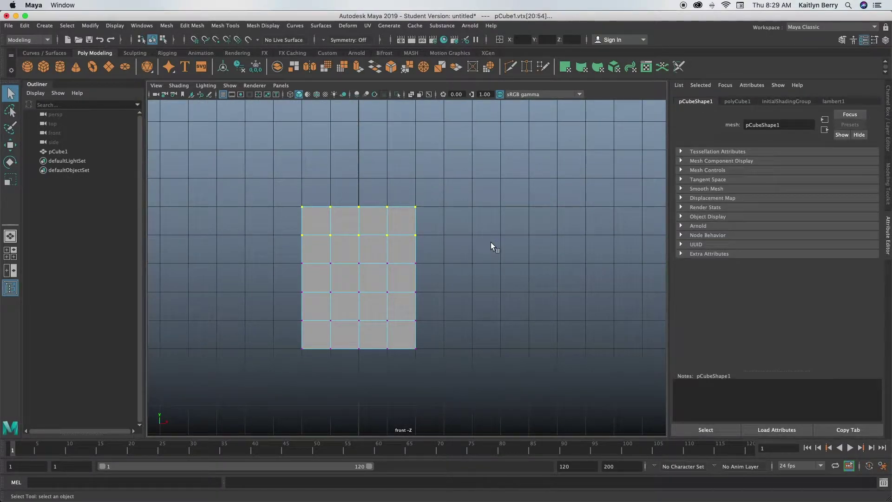
pyautogui.press('r')
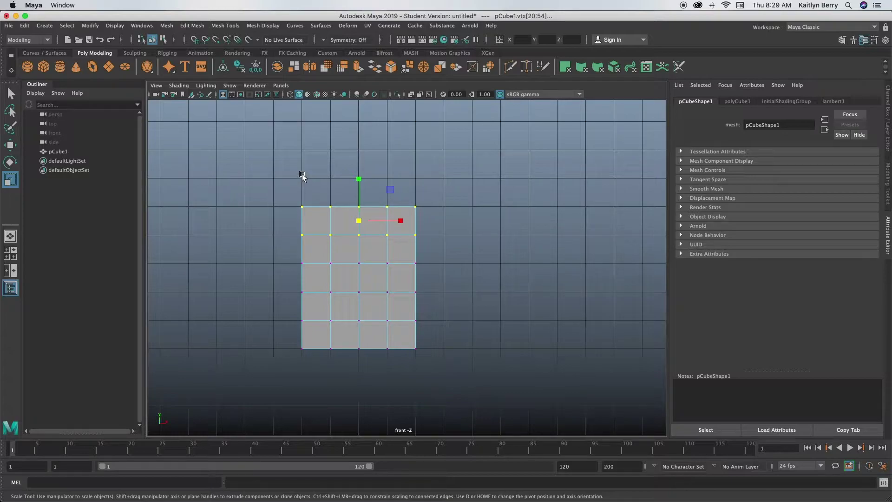
pyautogui.keyDown('ctrl'); pyautogui.moveTo(359, 179); pyautogui.dragTo(358, 150); pyautogui.keyUp('ctrl')
# Insert a horizontal edge loop with Multi-Cut just below the overhanging block's lower edge
pyautogui.moveTo(327, 243); pyautogui.dragTo(276, 244, button='right')
pyautogui.keyDown('shift'); pyautogui.rightClick(327, 244); pyautogui.keyUp('shift')
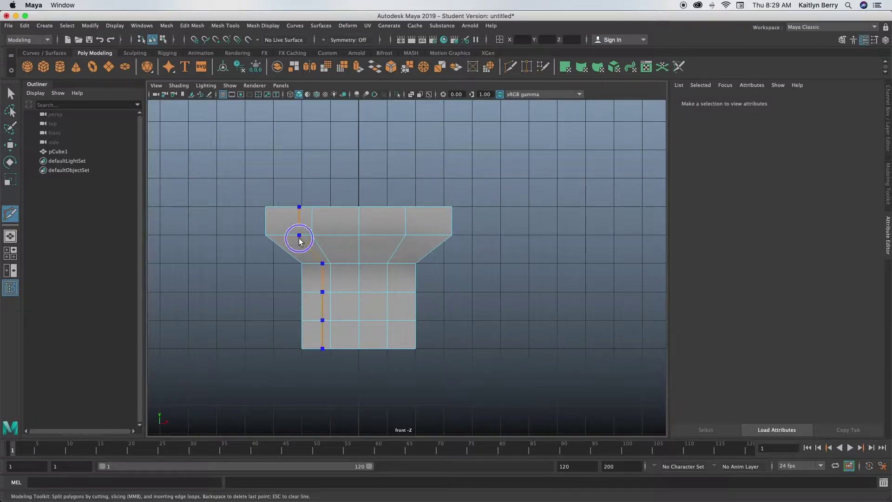
pyautogui.keyDown('ctrl'); pyautogui.click(324, 240); pyautogui.keyUp('ctrl')
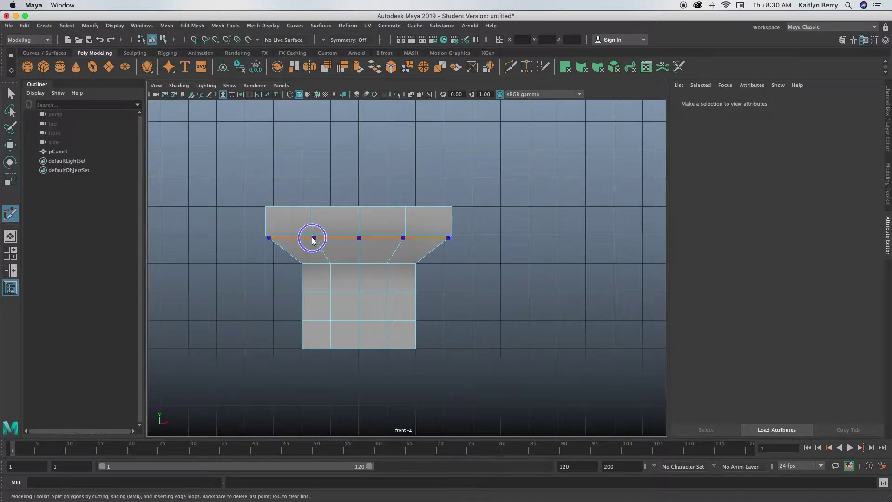
pyautogui.keyDown('ctrl'); pyautogui.click(312, 238); pyautogui.keyUp('ctrl')
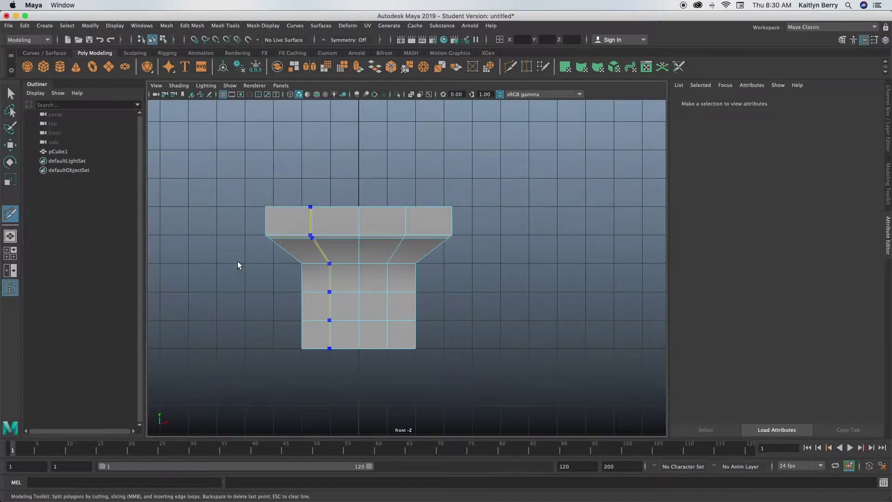
# Scale the new loop's vertices inward horizontally to match the width of the walls below
pyautogui.press('w')
pyautogui.moveTo(300, 243); pyautogui.dragTo(257, 239, button='right')
pyautogui.moveTo(258, 254); pyautogui.dragTo(491, 237)
pyautogui.press('r')
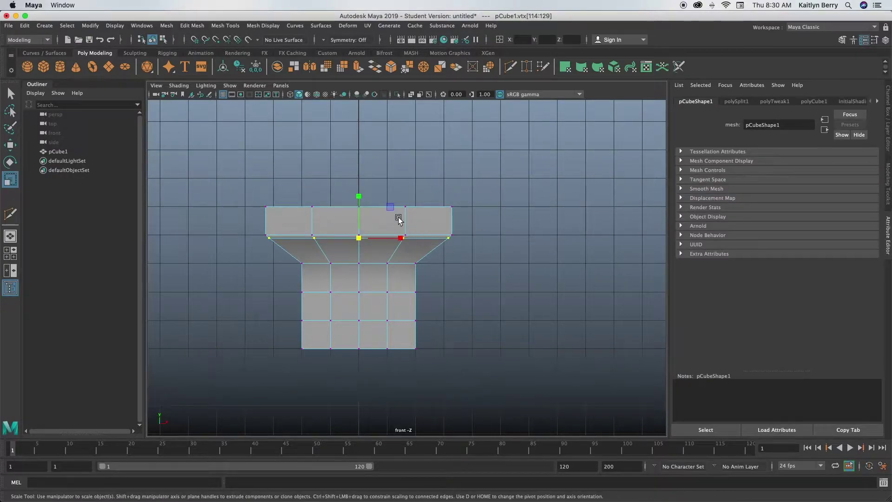
pyautogui.keyDown('ctrl'); pyautogui.moveTo(358, 196); pyautogui.dragTo(365, 212); pyautogui.keyUp('ctrl')
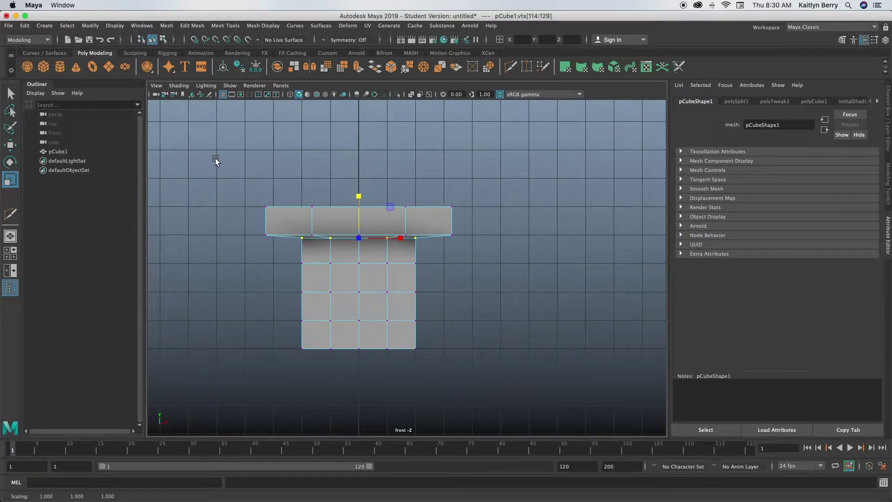
# Raise the topmost vertex row by about one grid unit and scale it inward to form a narrow roof peak
pyautogui.moveTo(240, 193); pyautogui.dragTo(511, 222)
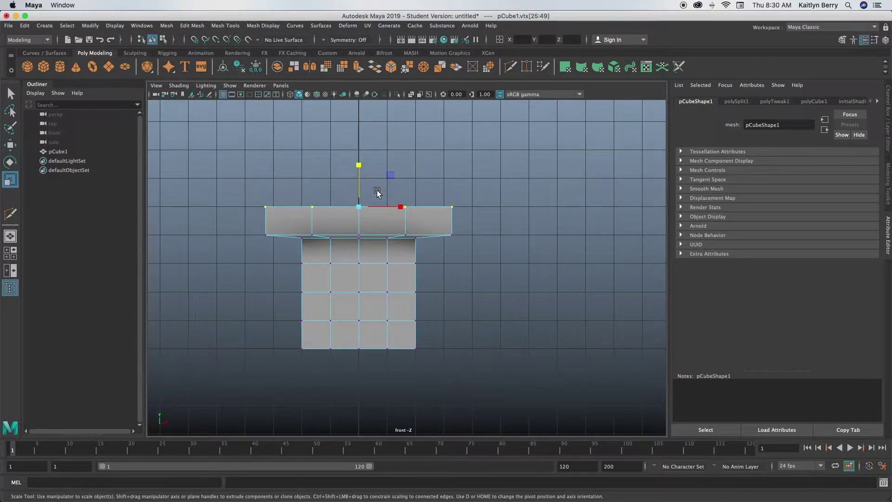
pyautogui.press('w')
pyautogui.moveTo(360, 170)
pyautogui.mouseDown()
pyautogui.moveTo(355, 129)
pyautogui.moveTo(367, 174)
pyautogui.mouseUp()
pyautogui.press('r')
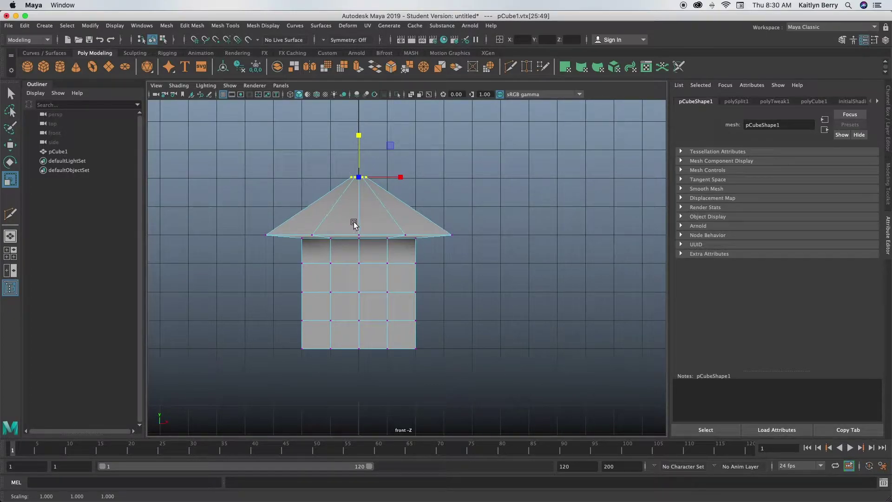
# Insert a horizontal edge loop around the roof just above its eaves with Multi-Cut
pyautogui.keyDown('shift'); pyautogui.moveTo(353, 222); pyautogui.dragTo(322, 222, button='right'); pyautogui.keyUp('shift')
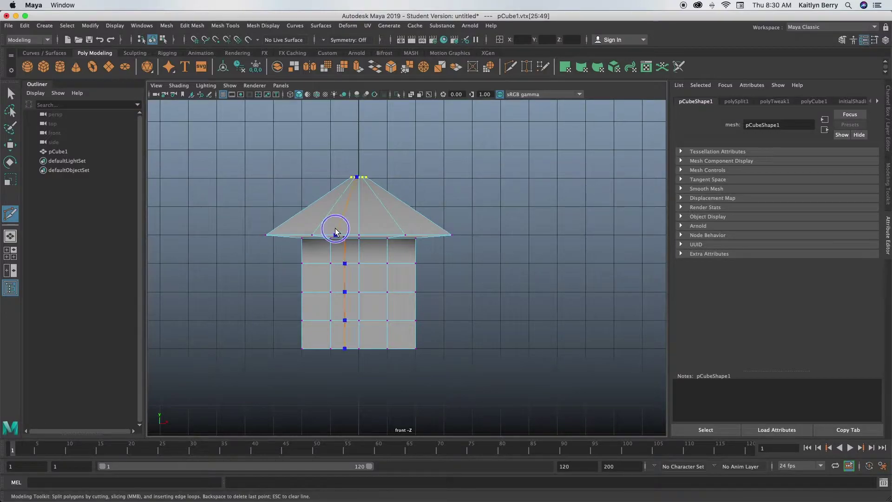
pyautogui.keyDown('ctrl'); pyautogui.click(335, 228); pyautogui.keyUp('ctrl')
pyautogui.keyDown('ctrl'); pyautogui.click(350, 222); pyautogui.keyUp('ctrl')
# Scale the new roof loop's vertices outward to the eaves' width, giving the roof a vertical edge
pyautogui.press('w')
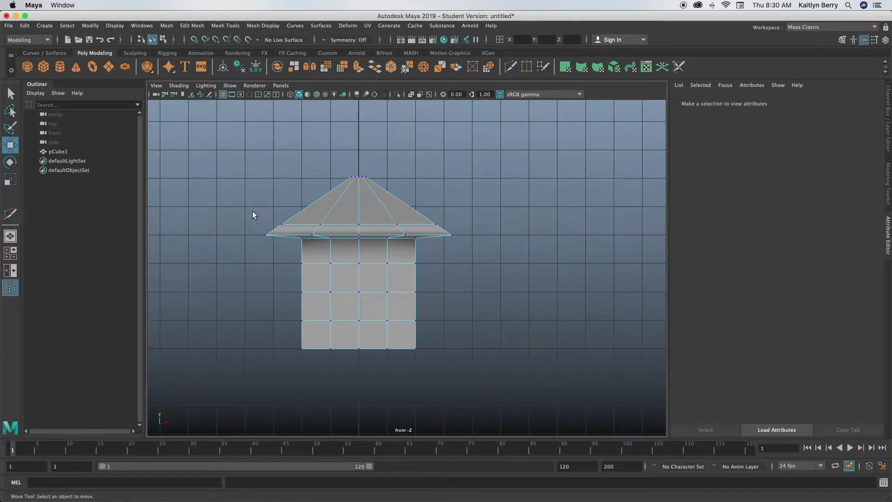
pyautogui.moveTo(253, 215); pyautogui.dragTo(498, 229)
pyautogui.press('r')
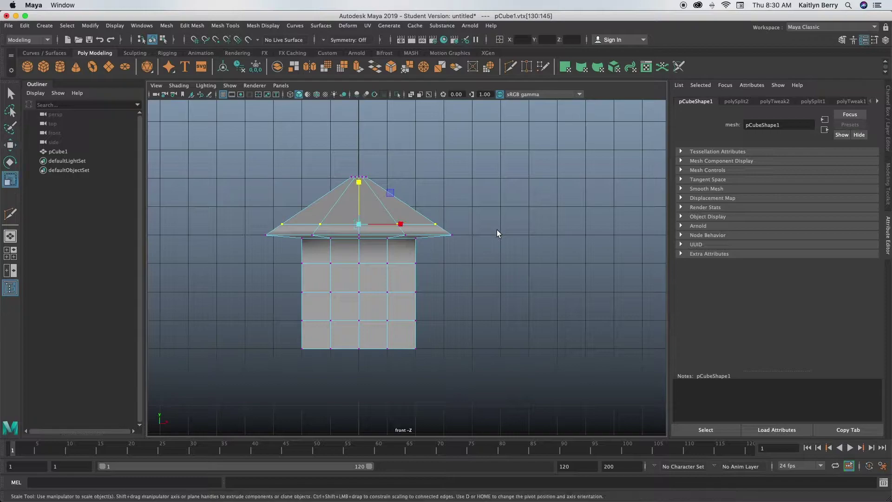
pyautogui.keyDown('ctrl'); pyautogui.moveTo(358, 180); pyautogui.dragTo(364, 175); pyautogui.keyUp('ctrl')
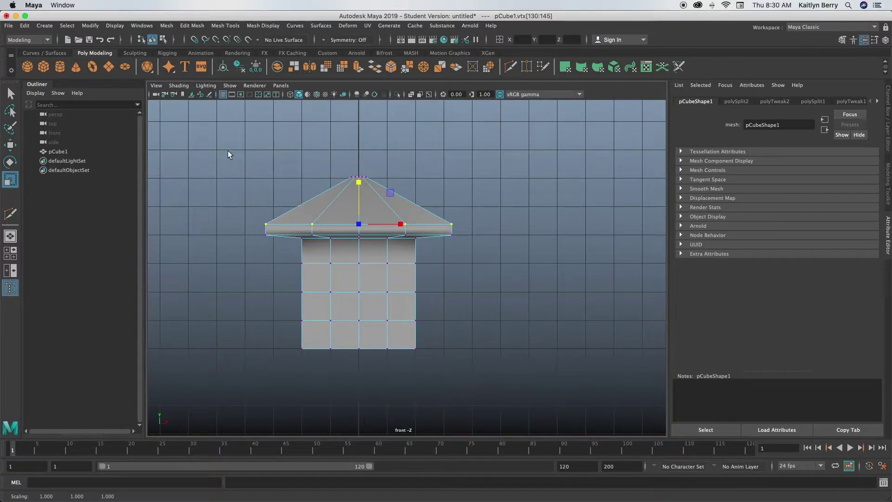
# Lower the two vertex rows of the roof's eaves slightly to flatten the underside of the overhang
pyautogui.moveTo(213, 202); pyautogui.dragTo(551, 237)
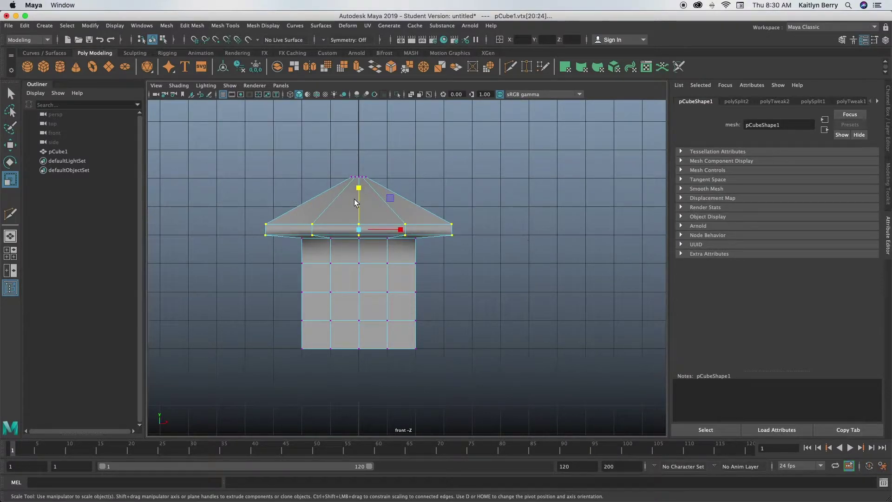
pyautogui.press('w')
pyautogui.moveTo(358, 185); pyautogui.dragTo(359, 188)
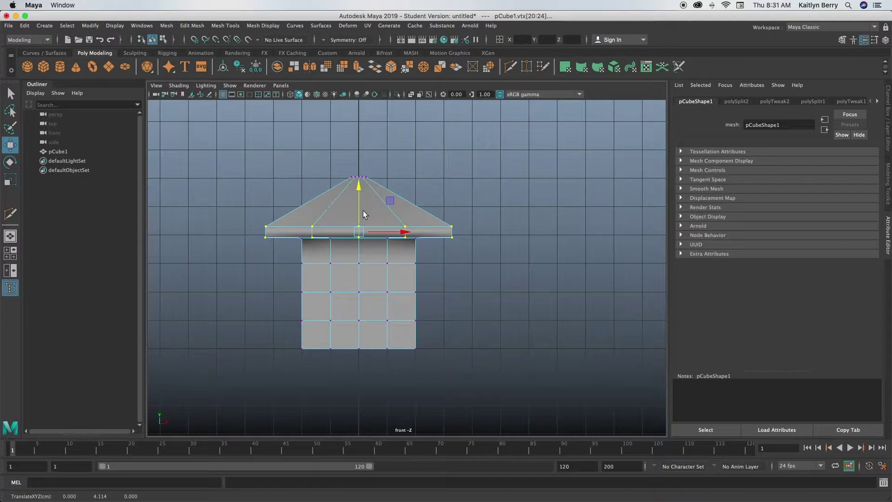
# Select all the roof vertices in the front view and scale them inward slightly to shorten the overhang
pyautogui.press('space')
pyautogui.press('space')
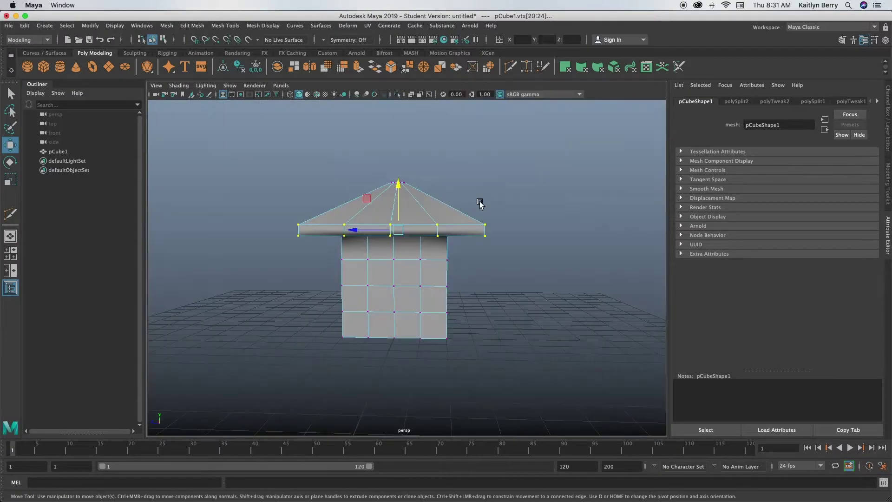
pyautogui.click(527, 254)
pyautogui.keyDown('ctrl'); pyautogui.moveTo(526, 253); pyautogui.dragTo(422, 252); pyautogui.keyUp('ctrl')
pyautogui.press('space')
pyautogui.press('space')
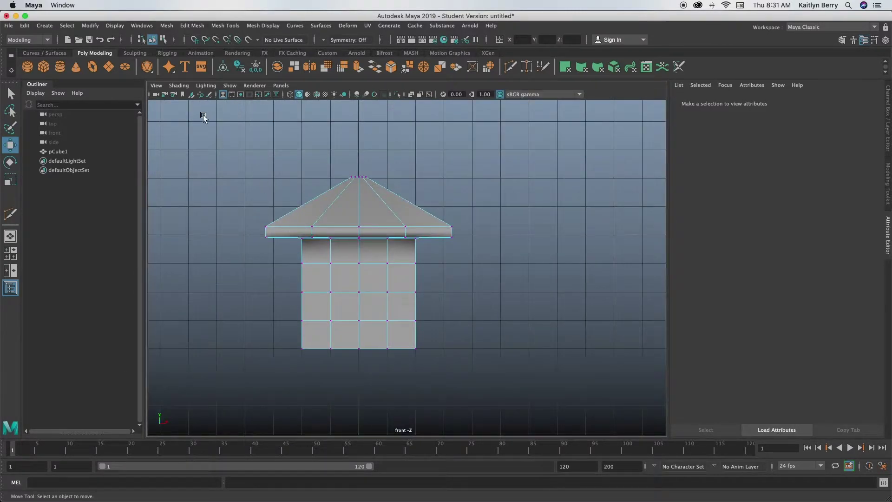
pyautogui.moveTo(254, 140); pyautogui.dragTo(534, 238)
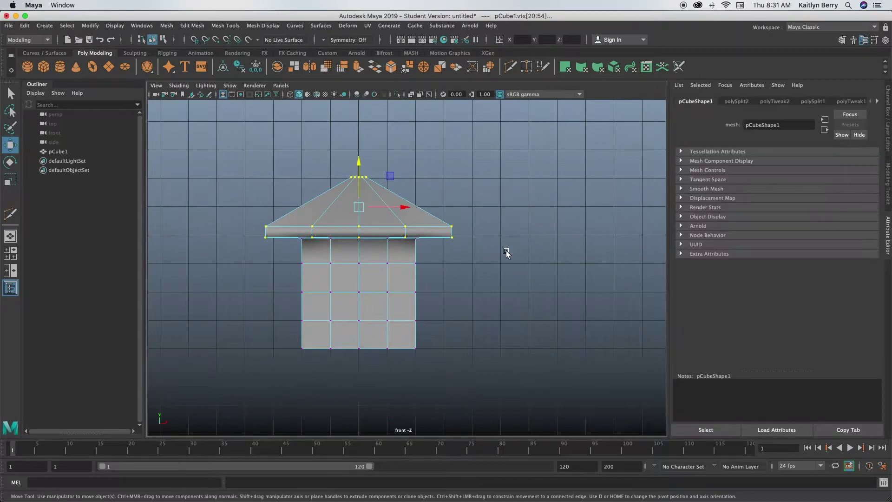
pyautogui.moveTo(507, 253)
pyautogui.keyDown('alt'); pyautogui.mouseDown(button='right')
pyautogui.moveTo(465, 261)
pyautogui.moveTo(504, 262)
pyautogui.mouseUp(button='right'); pyautogui.keyUp('alt')
pyautogui.press('r')
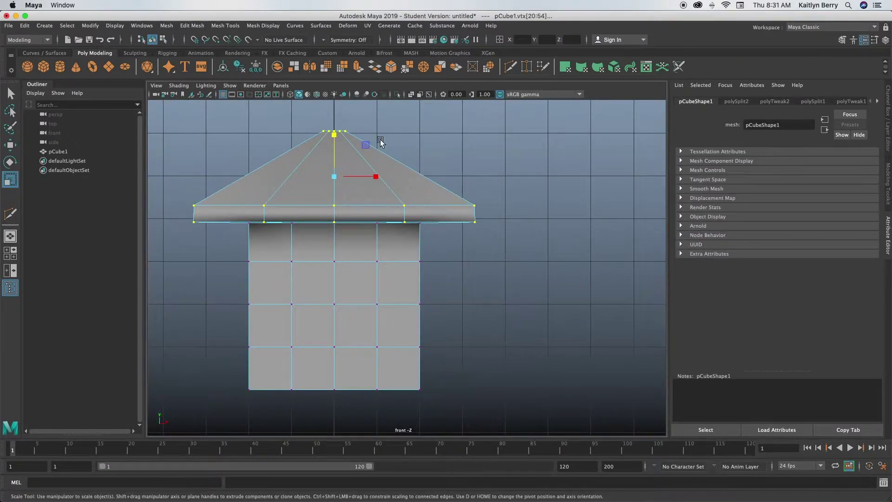
pyautogui.keyDown('ctrl'); pyautogui.moveTo(334, 135); pyautogui.dragTo(337, 142); pyautogui.keyUp('ctrl')
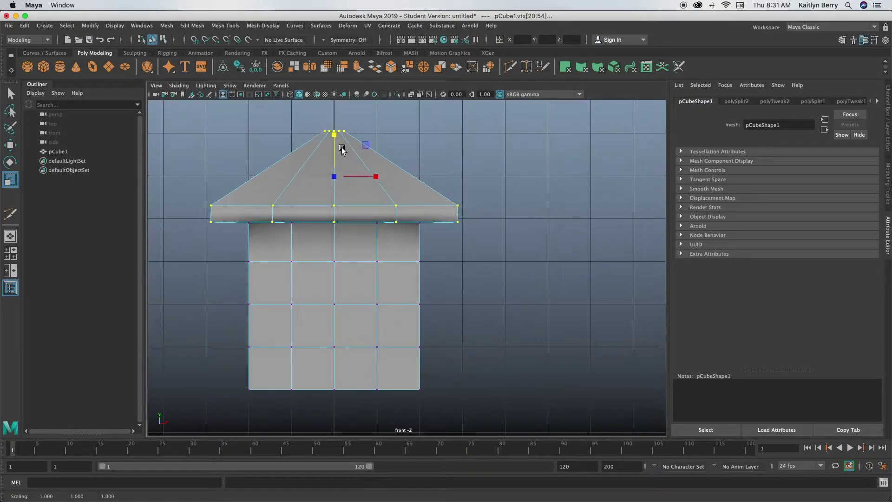
# Select the four central faces of the roof's flat top and circularize them
pyautogui.press('space')
pyautogui.press('space')
pyautogui.click(552, 284)
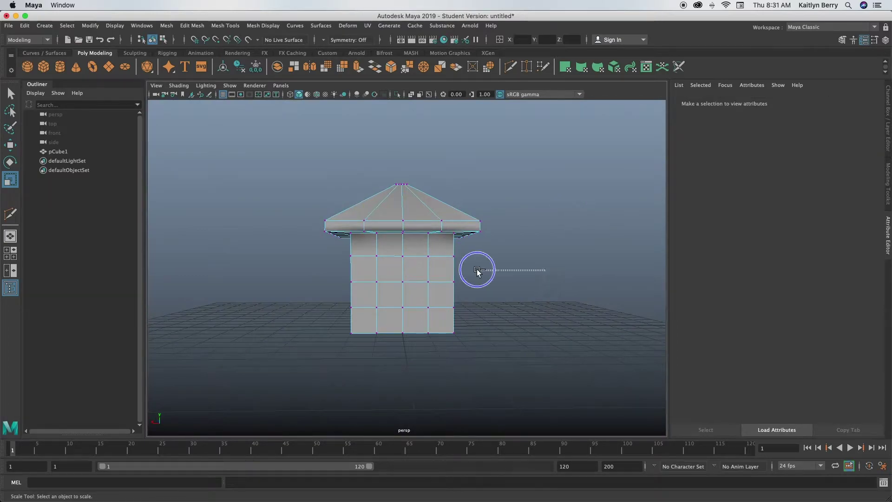
pyautogui.keyDown('alt'); pyautogui.moveTo(511, 262); pyautogui.dragTo(418, 153); pyautogui.keyUp('alt')
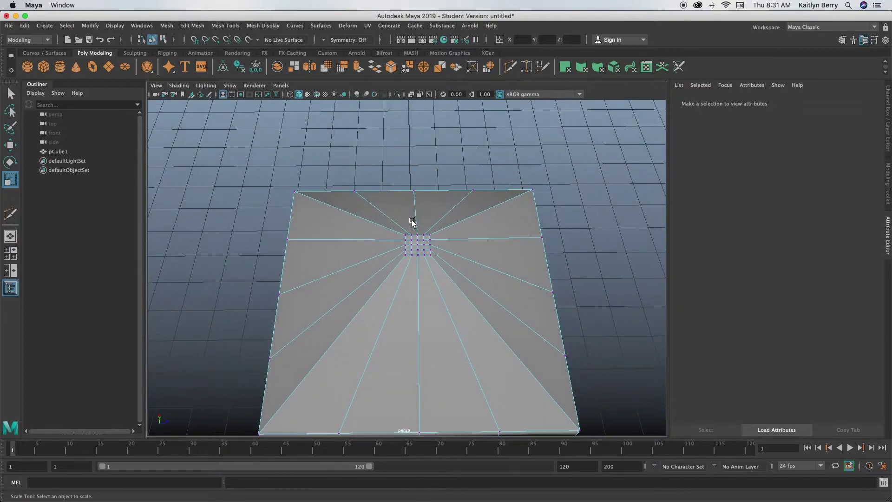
pyautogui.scroll(5, 412, 223)
pyautogui.moveTo(455, 212); pyautogui.dragTo(454, 234, button='right')
pyautogui.press('q')
pyautogui.moveTo(452, 230)
pyautogui.mouseDown()
pyautogui.moveTo(446, 193)
pyautogui.moveTo(419, 192)
pyautogui.moveTo(418, 219)
pyautogui.moveTo(434, 223)
pyautogui.moveTo(428, 207)
pyautogui.mouseUp()
pyautogui.click(451, 119)
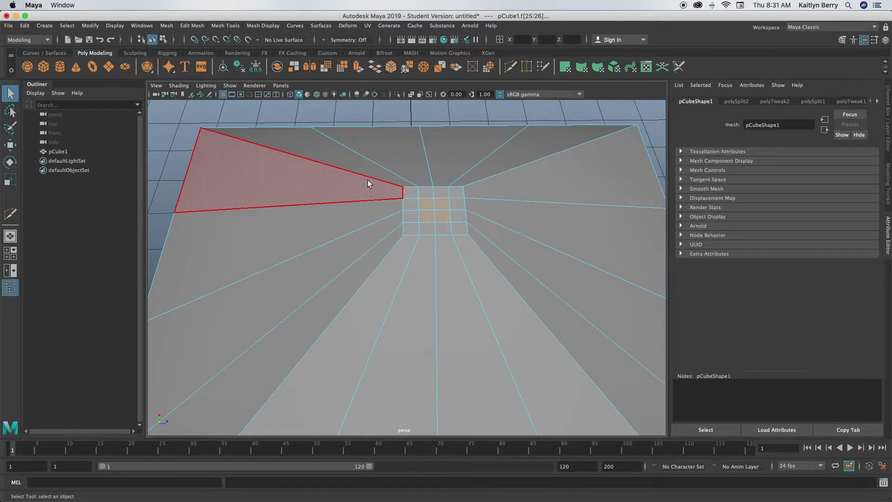
pyautogui.click(189, 25)
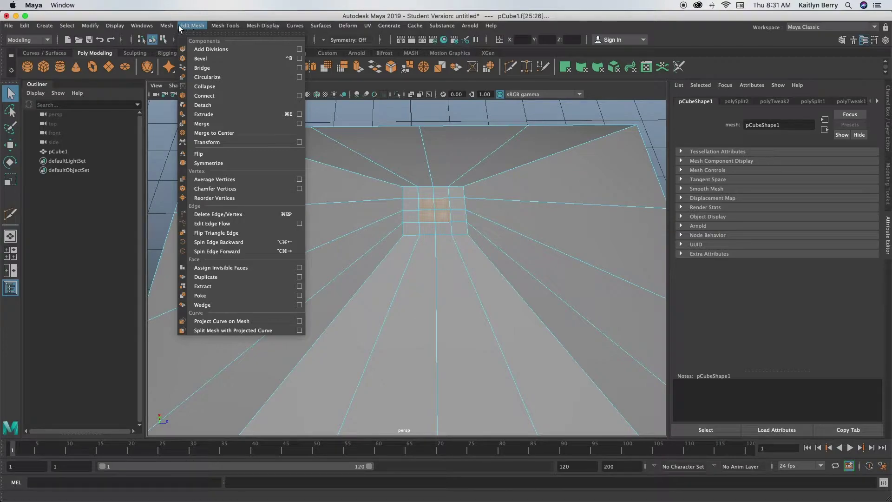
pyautogui.moveTo(168, 26)
pyautogui.click(205, 75)
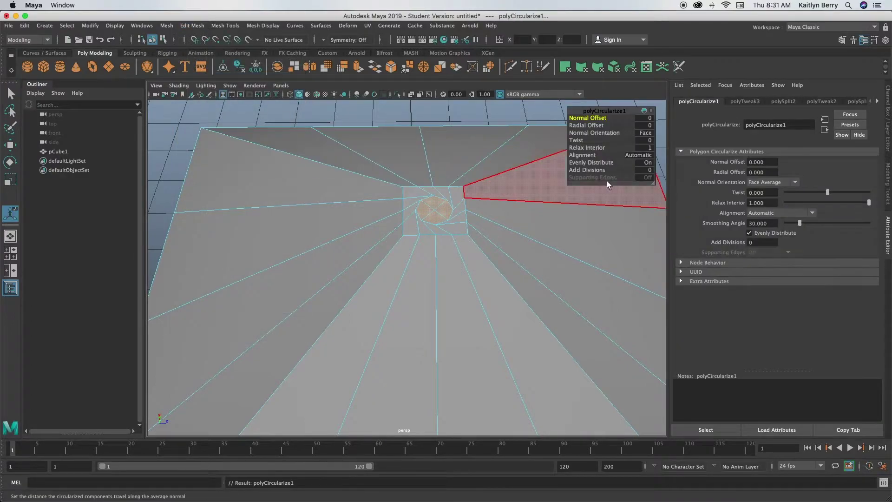
# Set the circularize twist to 45 to straighten the edges around the circle
pyautogui.click(649, 141)
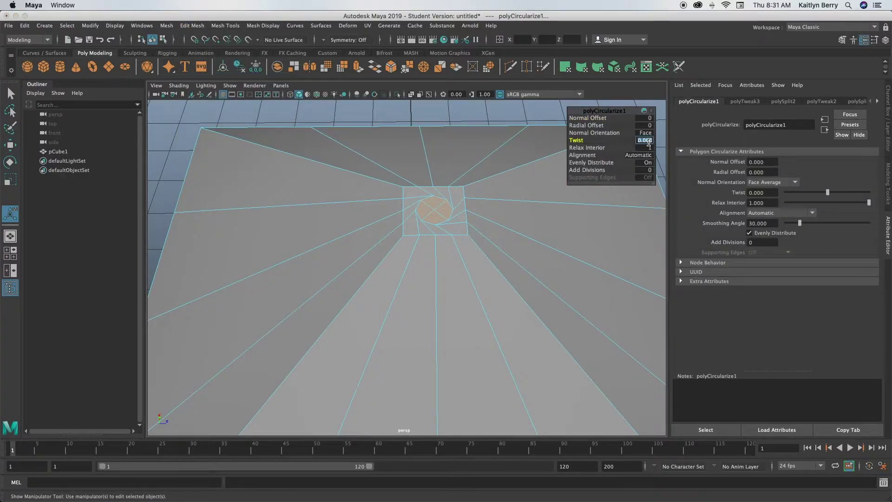
pyautogui.write('45')
pyautogui.press('Return')
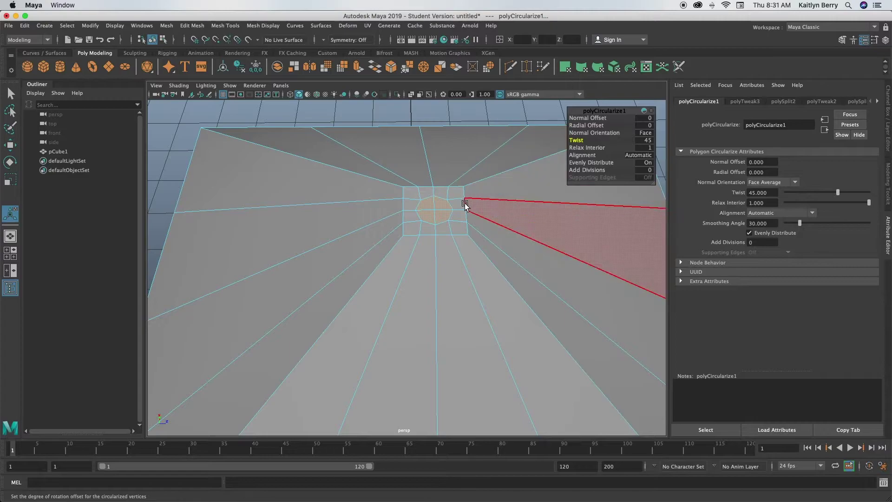
# Extrude the circular faces at the roof's peak upward with a thickness of 0.22
pyautogui.keyDown('alt'); pyautogui.moveTo(456, 212); pyautogui.dragTo(567, 199, button='right'); pyautogui.keyUp('alt')
pyautogui.keyDown('alt'); pyautogui.moveTo(566, 198); pyautogui.dragTo(460, 262, button='middle'); pyautogui.keyUp('alt')
pyautogui.keyDown('alt'); pyautogui.moveTo(461, 262); pyautogui.dragTo(471, 276); pyautogui.keyUp('alt')
pyautogui.keyDown('alt'); pyautogui.moveTo(471, 276); pyautogui.dragTo(474, 223, button='middle'); pyautogui.keyUp('alt')
pyautogui.keyDown('alt'); pyautogui.moveTo(474, 223); pyautogui.dragTo(477, 238); pyautogui.keyUp('alt')
pyautogui.keyDown('alt'); pyautogui.moveTo(477, 238); pyautogui.dragTo(474, 208, button='middle'); pyautogui.keyUp('alt')
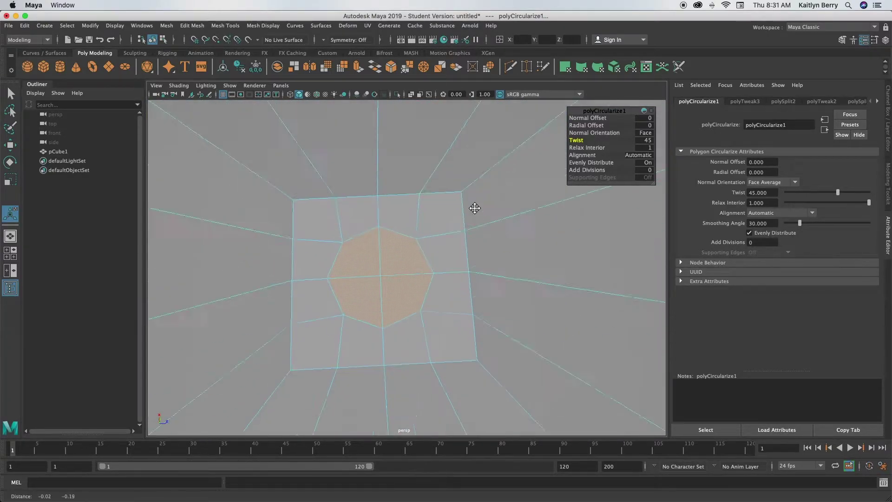
pyautogui.keyDown('alt'); pyautogui.moveTo(474, 207); pyautogui.dragTo(612, 272); pyautogui.keyUp('alt')
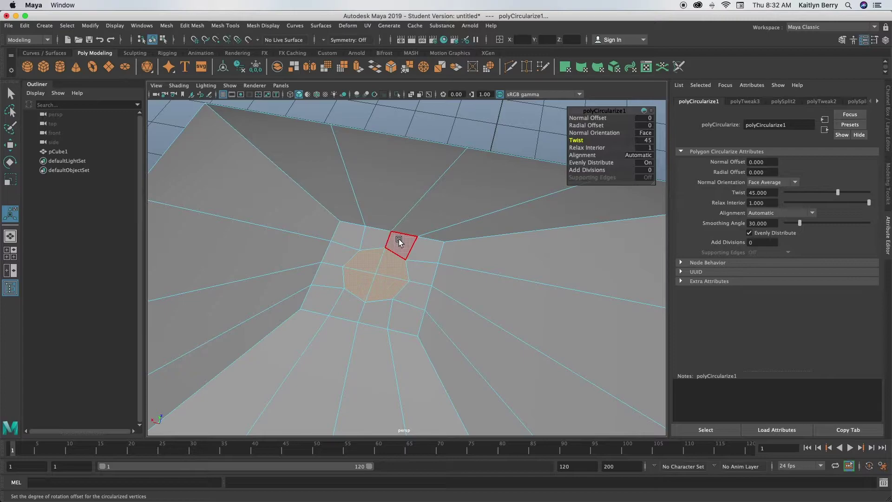
pyautogui.hotkey('ctrl', 'e')
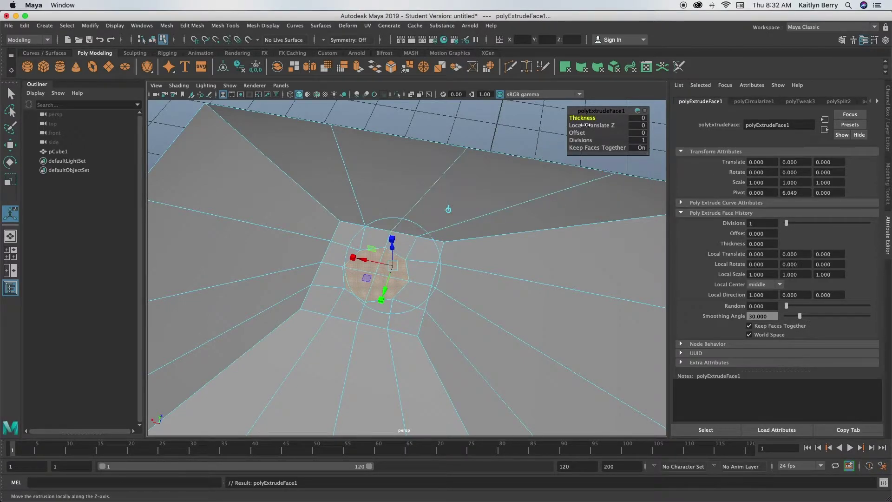
pyautogui.moveTo(588, 120); pyautogui.dragTo(598, 119, button='middle')
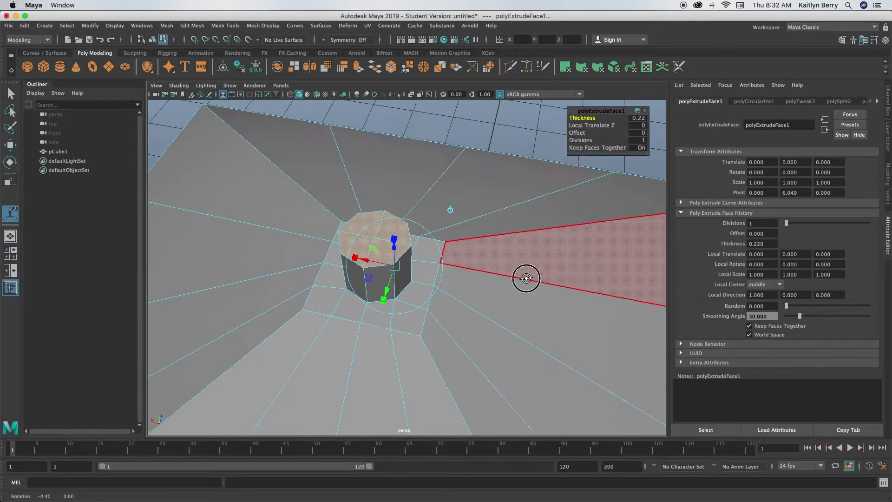
# Increase the roof-top extrusion's thickness to 0.27, then return to object mode with nothing selected
pyautogui.keyDown('alt'); pyautogui.moveTo(526, 281); pyautogui.dragTo(434, 246); pyautogui.keyUp('alt')
pyautogui.scroll(-5, 398, 279)
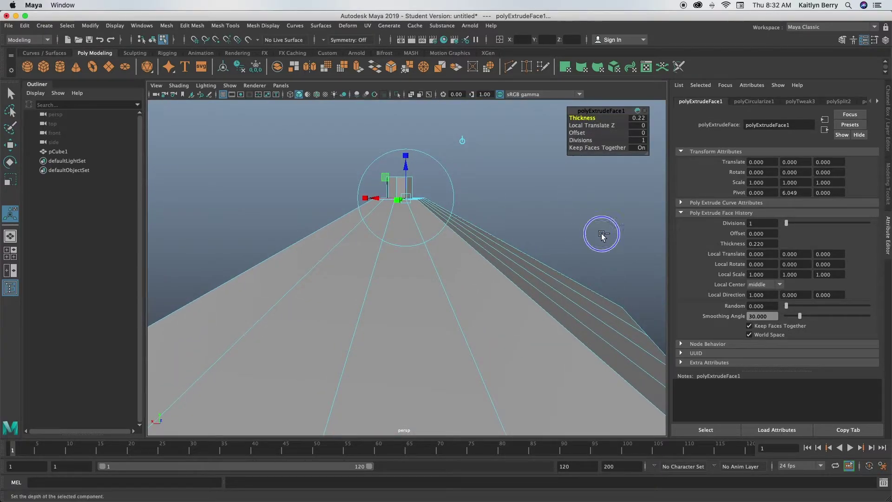
pyautogui.scroll(-6, 418, 213)
pyautogui.keyDown('alt'); pyautogui.moveTo(436, 252); pyautogui.dragTo(469, 234, button='middle'); pyautogui.keyUp('alt')
pyautogui.keyDown('alt'); pyautogui.moveTo(469, 233); pyautogui.dragTo(485, 231); pyautogui.keyUp('alt')
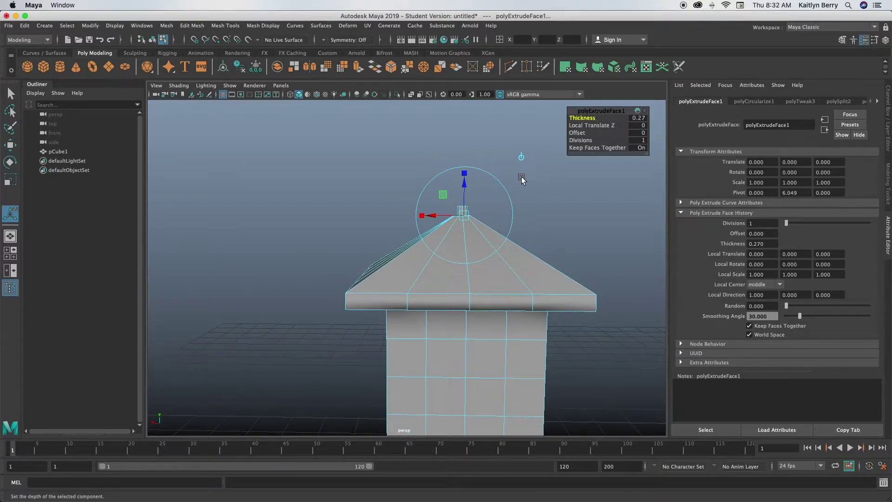
pyautogui.click(547, 239)
pyautogui.rightClick(524, 206)
pyautogui.moveTo(524, 205); pyautogui.dragTo(544, 194, button='right')
pyautogui.click(556, 217)
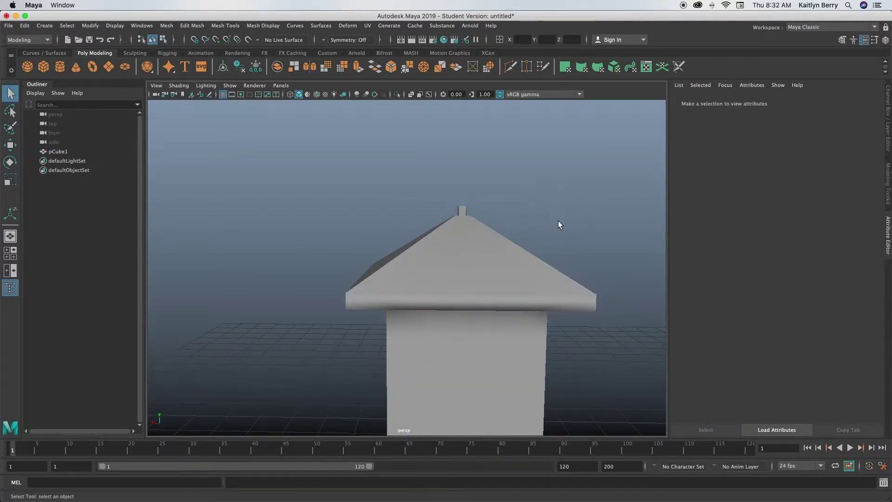
# Select all the faces on the building's underside and delete them to open the bottom
pyautogui.keyDown('alt'); pyautogui.moveTo(482, 347); pyautogui.dragTo(390, 310); pyautogui.keyUp('alt')
pyautogui.click(390, 310)
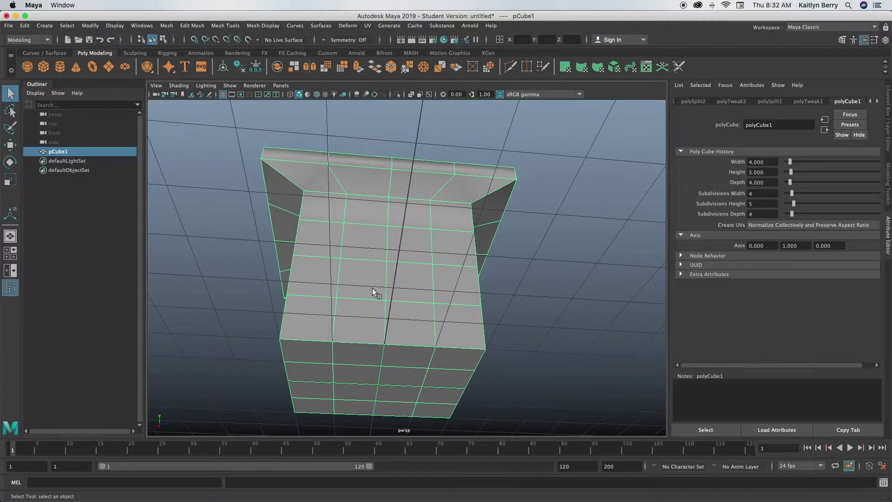
pyautogui.moveTo(372, 288); pyautogui.dragTo(375, 261, button='right')
pyautogui.click(377, 293)
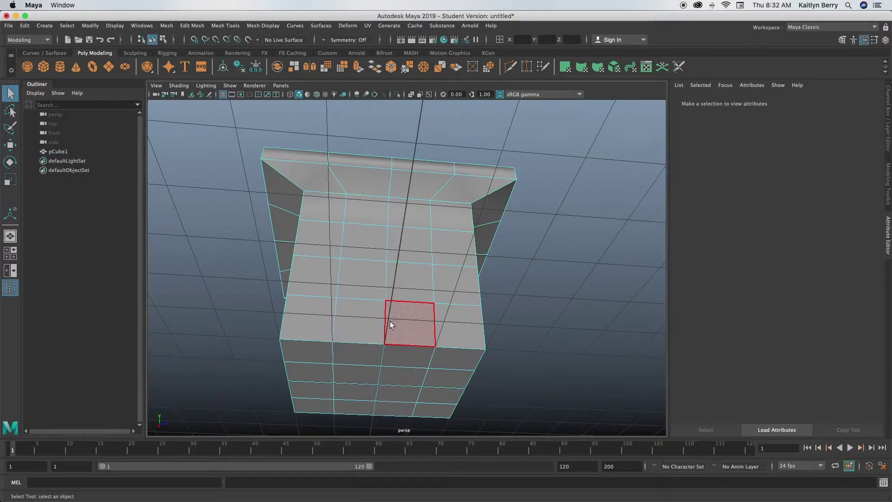
pyautogui.keyDown('alt'); pyautogui.moveTo(401, 374); pyautogui.dragTo(393, 314); pyautogui.keyUp('alt')
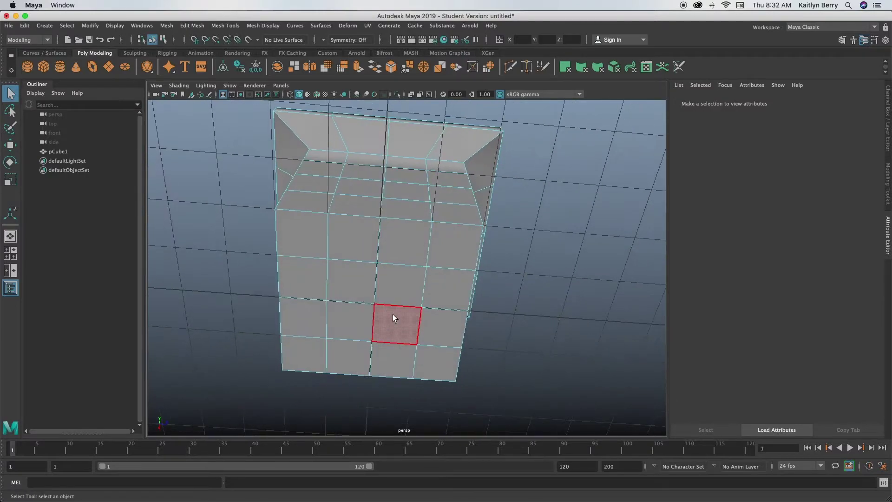
pyautogui.moveTo(425, 239)
pyautogui.mouseDown()
pyautogui.moveTo(335, 233)
pyautogui.moveTo(311, 302)
pyautogui.moveTo(396, 347)
pyautogui.moveTo(432, 346)
pyautogui.moveTo(434, 360)
pyautogui.mouseUp()
pyautogui.press('Delete')
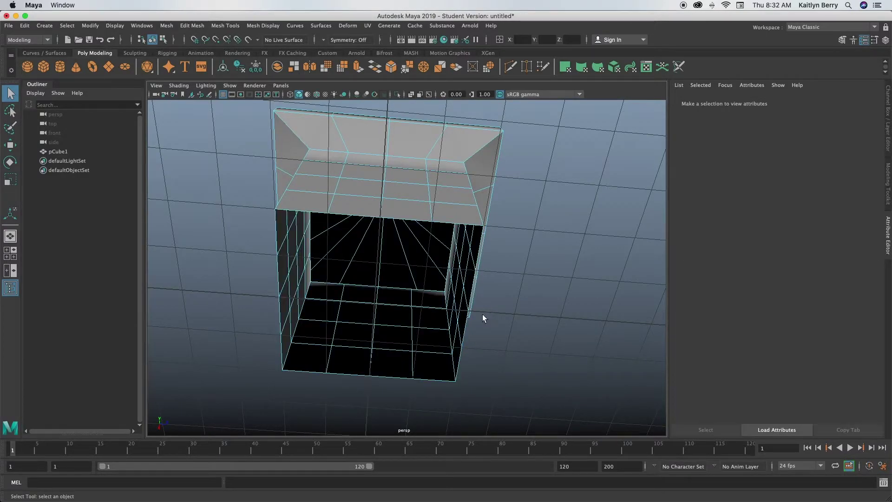
# Extrude the whole building shell with a thickness of 0.13 to give the walls and roof depth, then deselect it
pyautogui.moveTo(404, 159); pyautogui.dragTo(457, 144, button='right')
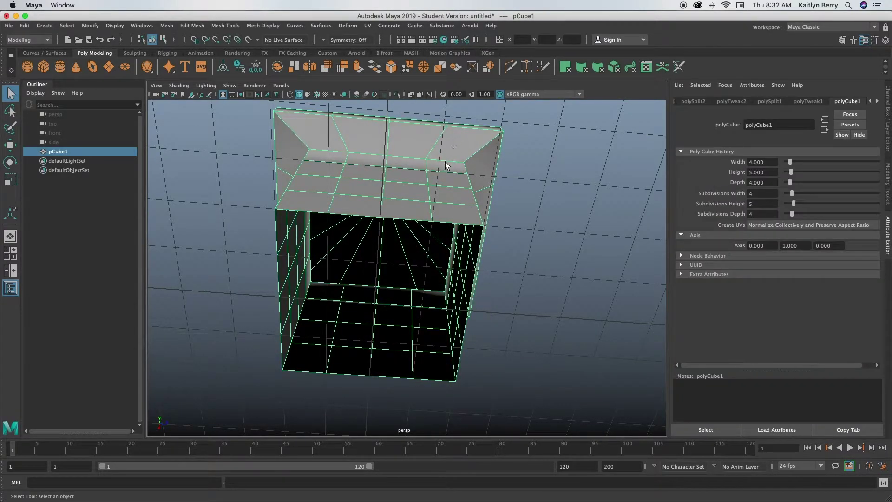
pyautogui.hotkey('ctrl', 'e')
pyautogui.keyDown('alt'); pyautogui.moveTo(438, 158); pyautogui.dragTo(336, 150, button='right'); pyautogui.keyUp('alt')
pyautogui.keyDown('alt'); pyautogui.moveTo(336, 150); pyautogui.dragTo(353, 208); pyautogui.keyUp('alt')
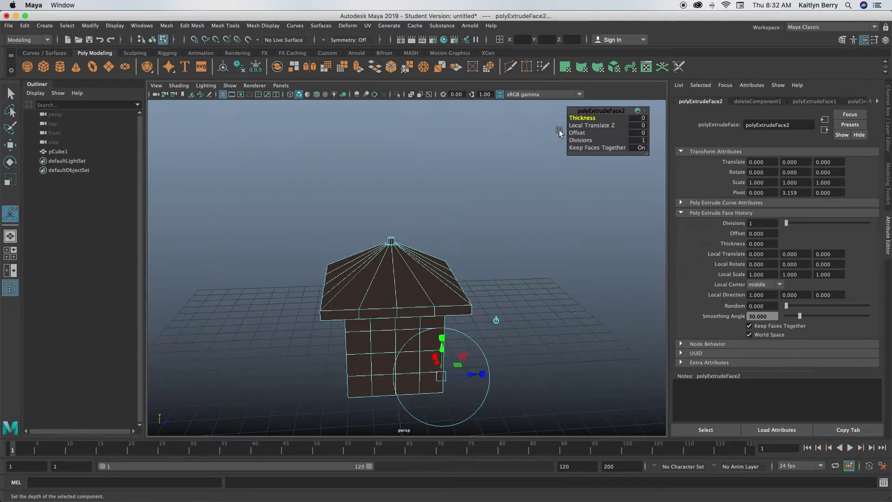
pyautogui.moveTo(581, 117); pyautogui.dragTo(585, 125)
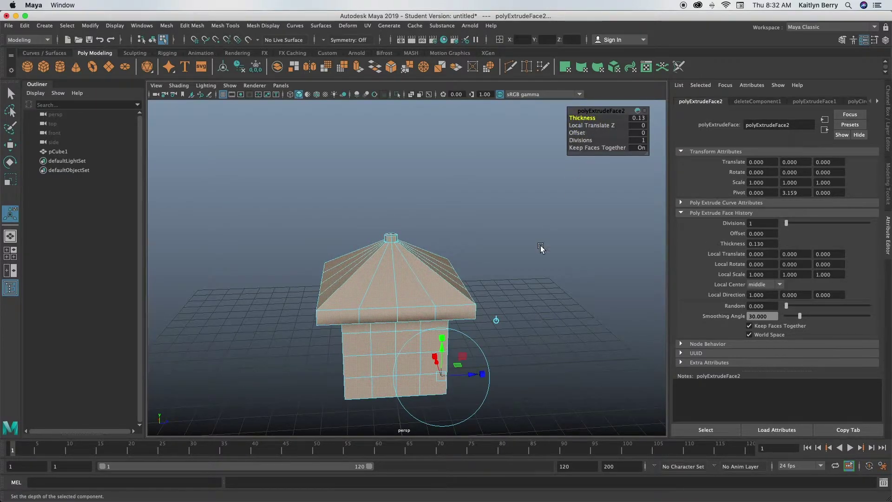
pyautogui.keyDown('alt'); pyautogui.moveTo(504, 342); pyautogui.dragTo(490, 260); pyautogui.keyUp('alt')
pyautogui.keyDown('alt'); pyautogui.moveTo(489, 261); pyautogui.dragTo(527, 247, button='right'); pyautogui.keyUp('alt')
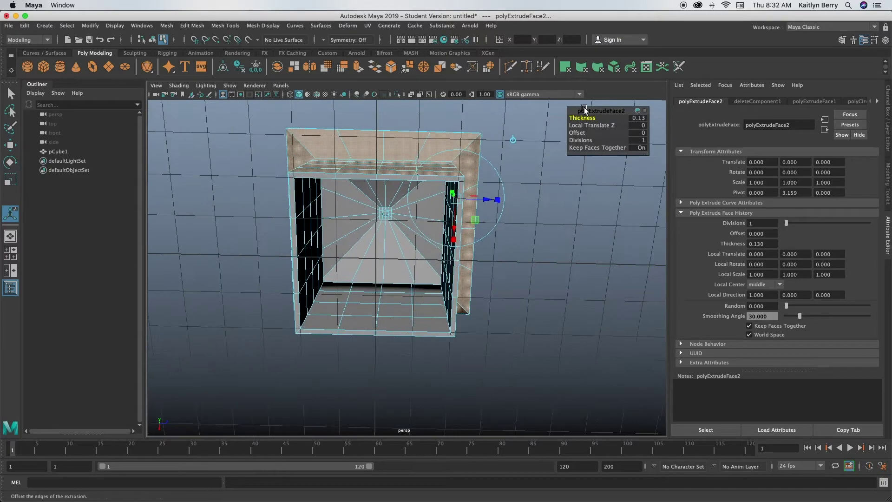
pyautogui.moveTo(590, 118); pyautogui.dragTo(591, 116)
pyautogui.click(520, 108)
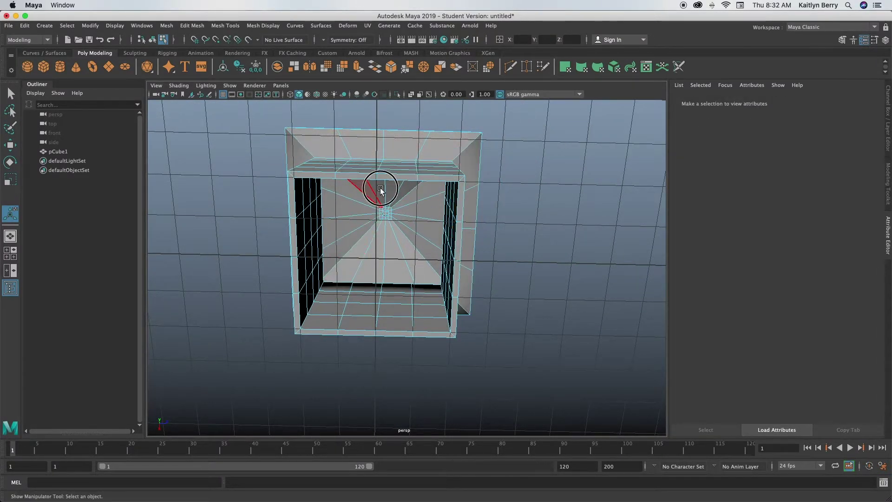
# Insert three horizontal edge loops around the sloped part of the roof with Multi-Cut
pyautogui.keyDown('alt'); pyautogui.moveTo(378, 189); pyautogui.dragTo(509, 308); pyautogui.keyUp('alt')
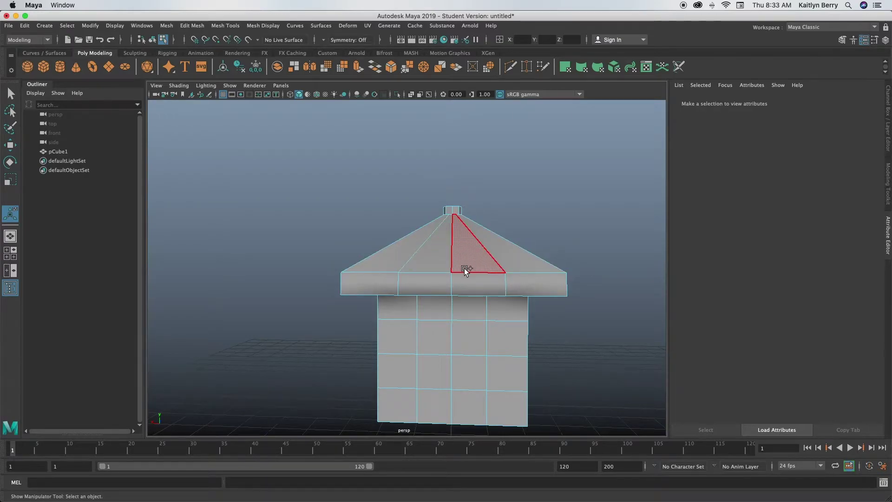
pyautogui.keyDown('shift'); pyautogui.moveTo(464, 269); pyautogui.dragTo(481, 259, button='right'); pyautogui.keyUp('shift')
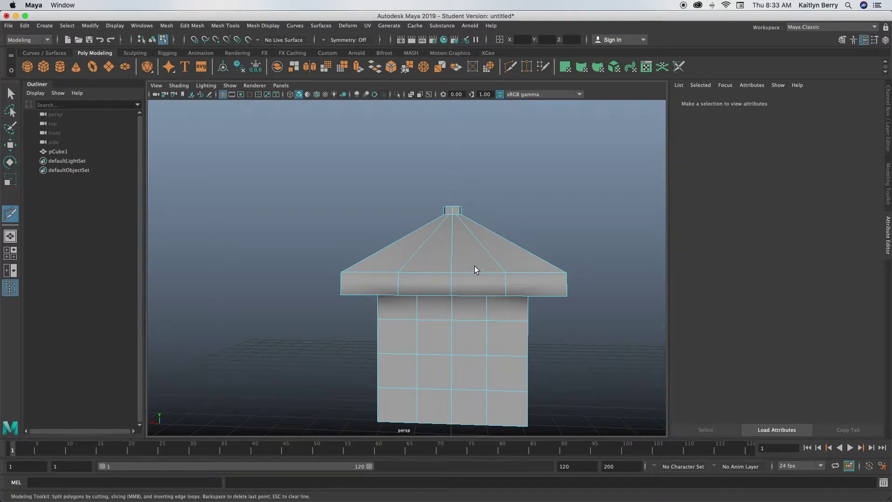
pyautogui.keyDown('alt'); pyautogui.moveTo(474, 266); pyautogui.dragTo(421, 266, button='middle'); pyautogui.keyUp('alt')
pyautogui.keyDown('alt'); pyautogui.moveTo(421, 266); pyautogui.dragTo(397, 281); pyautogui.keyUp('alt')
pyautogui.keyDown('alt'); pyautogui.moveTo(364, 264); pyautogui.dragTo(444, 262, button='right'); pyautogui.keyUp('alt')
pyautogui.keyDown('alt'); pyautogui.moveTo(444, 253); pyautogui.dragTo(432, 272, button='middle'); pyautogui.keyUp('alt')
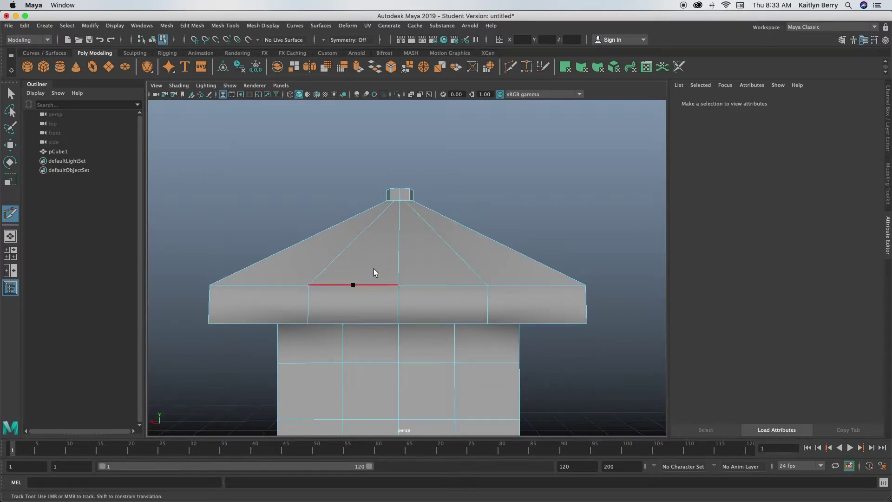
pyautogui.keyDown('ctrl'); pyautogui.click(425, 242); pyautogui.keyUp('ctrl')
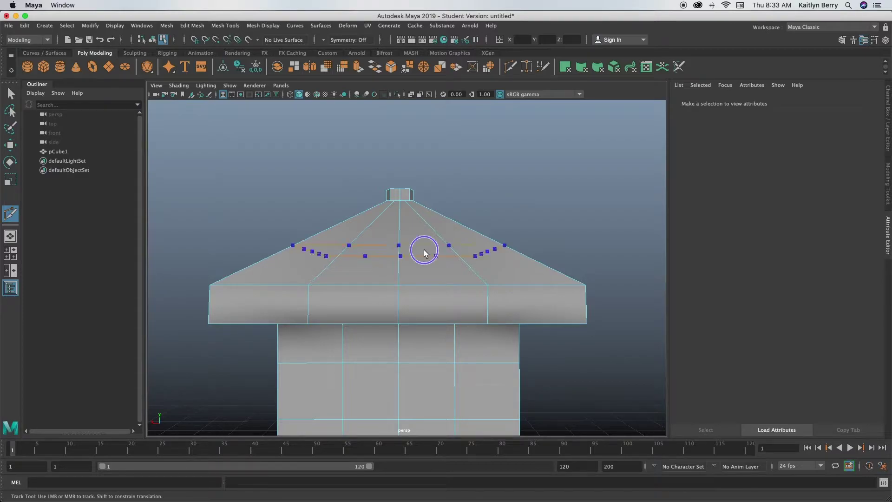
pyautogui.keyDown('ctrl'); pyautogui.click(403, 220); pyautogui.keyUp('ctrl')
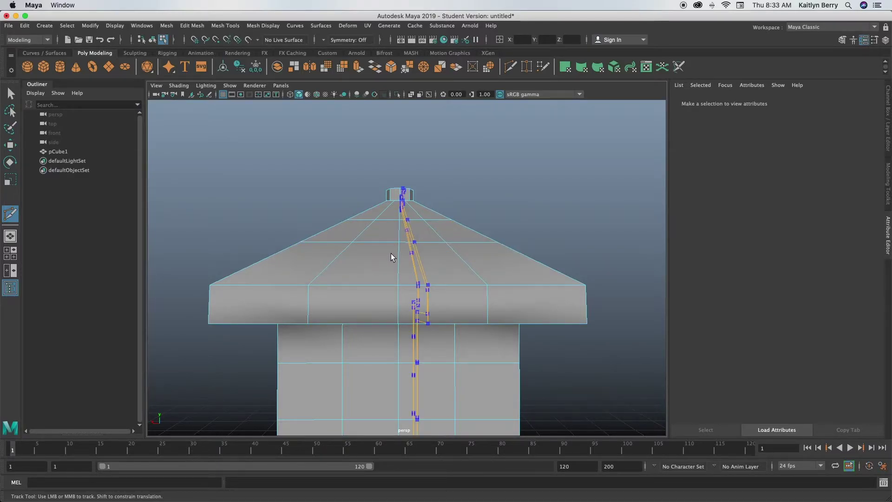
pyautogui.keyDown('ctrl'); pyautogui.click(395, 261); pyautogui.keyUp('ctrl')
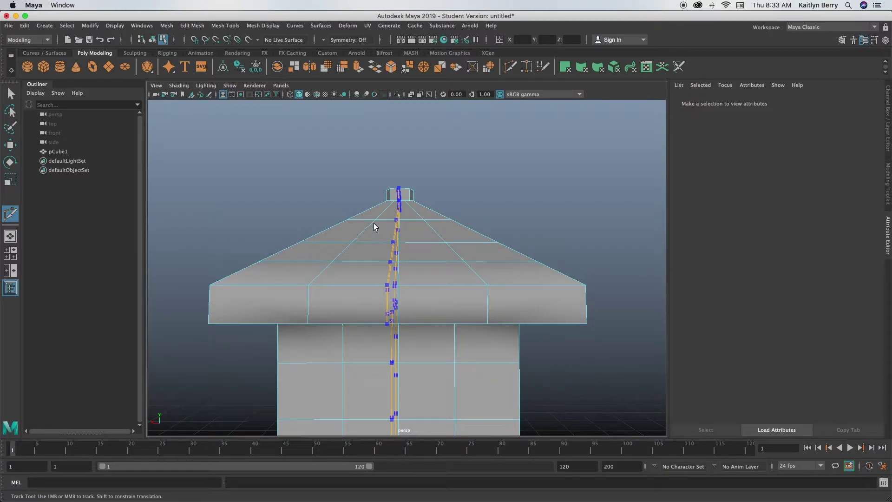
# In the front view, select the vertices above the roof's eave edge and scale them inward to about 0.91 in X and Z
pyautogui.press('space')
pyautogui.press('space')
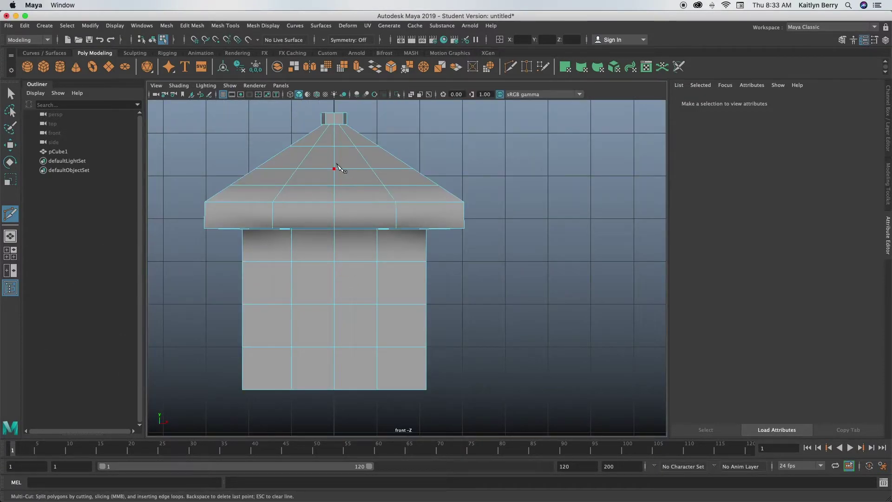
pyautogui.press('w')
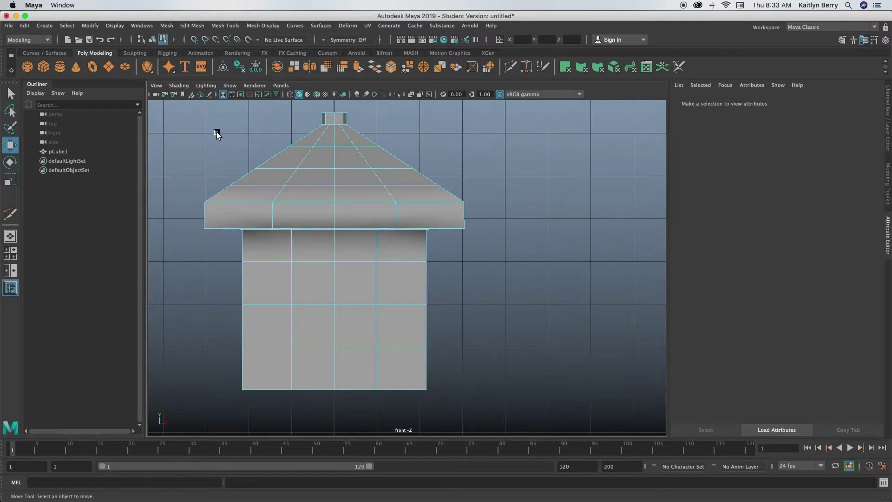
pyautogui.moveTo(216, 132); pyautogui.dragTo(481, 193)
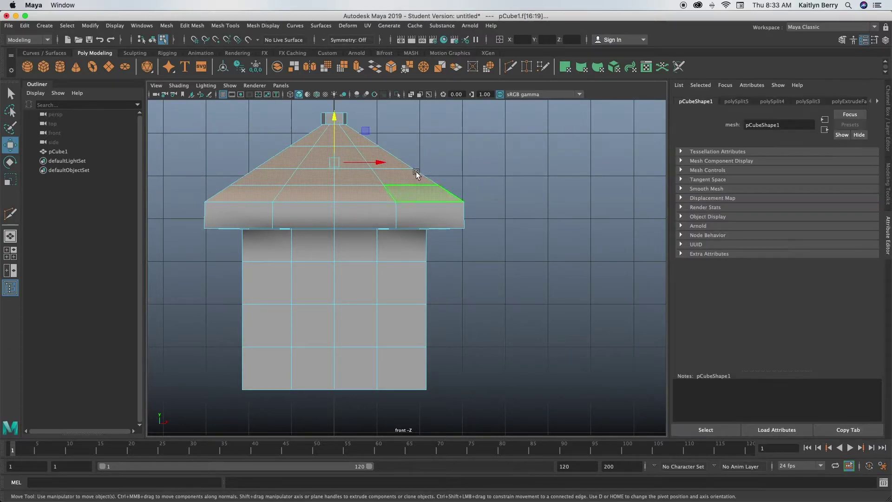
pyautogui.moveTo(342, 157); pyautogui.dragTo(295, 157, button='right')
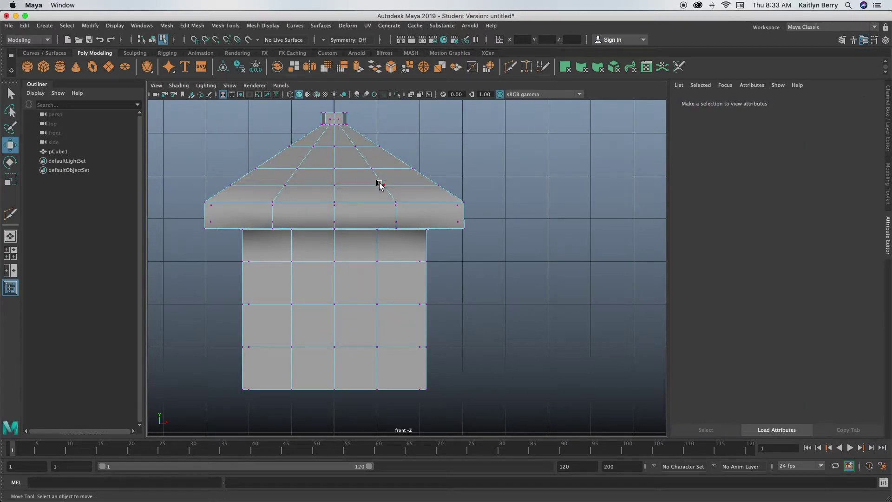
pyautogui.keyDown('alt'); pyautogui.moveTo(374, 171); pyautogui.dragTo(361, 185, button='middle'); pyautogui.keyUp('alt')
pyautogui.moveTo(187, 116); pyautogui.dragTo(509, 212)
pyautogui.press('r')
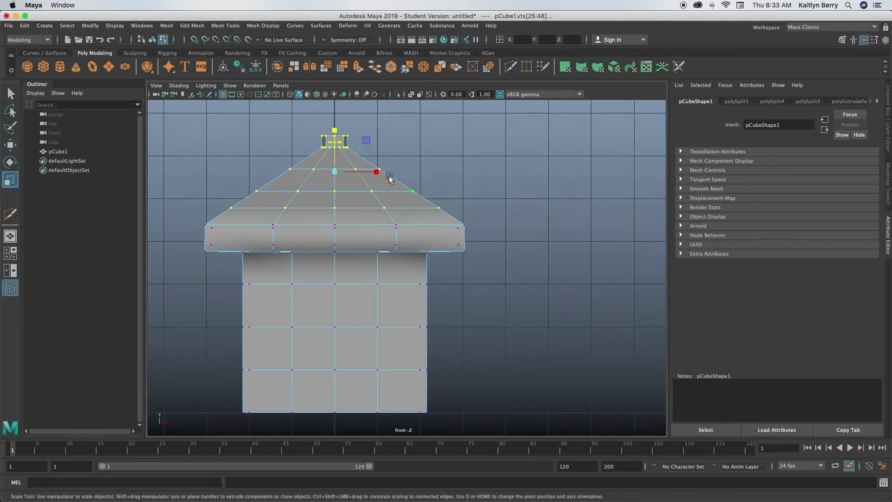
pyautogui.moveTo(336, 129); pyautogui.dragTo(338, 135)
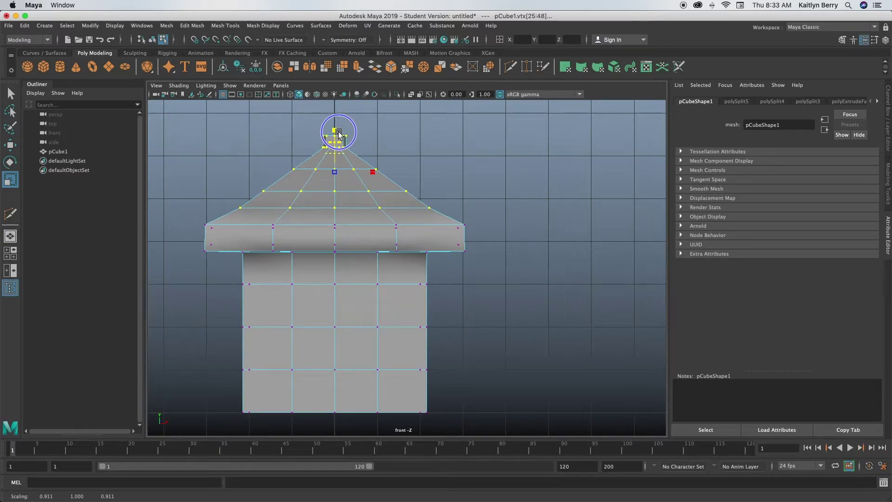
pyautogui.press('w')
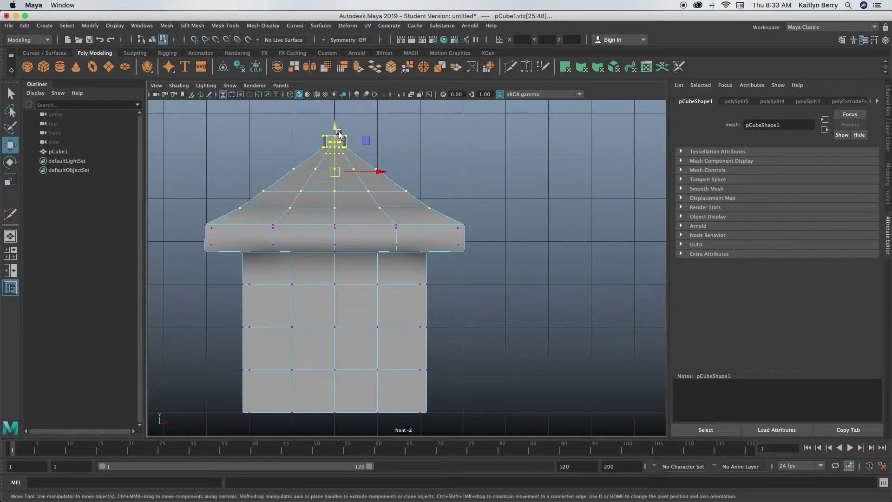
pyautogui.moveTo(337, 134); pyautogui.dragTo(335, 133)
pyautogui.hotkey('ctrl', 'z')
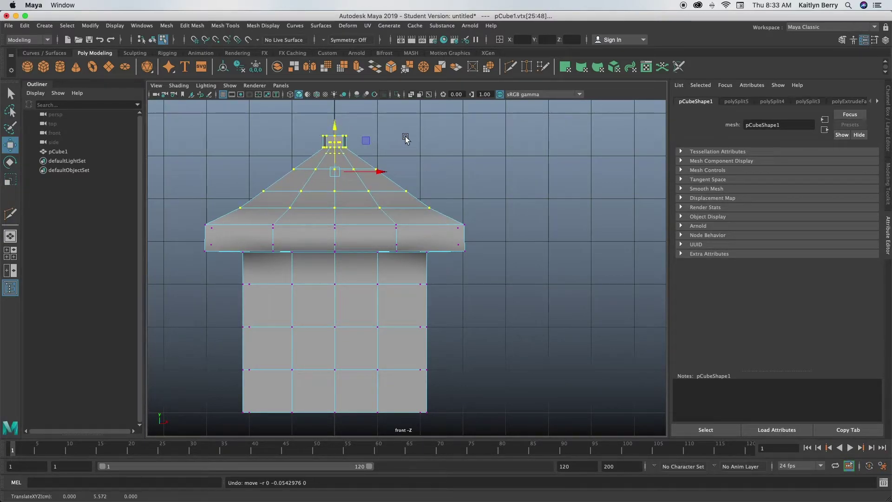
pyautogui.click(403, 157)
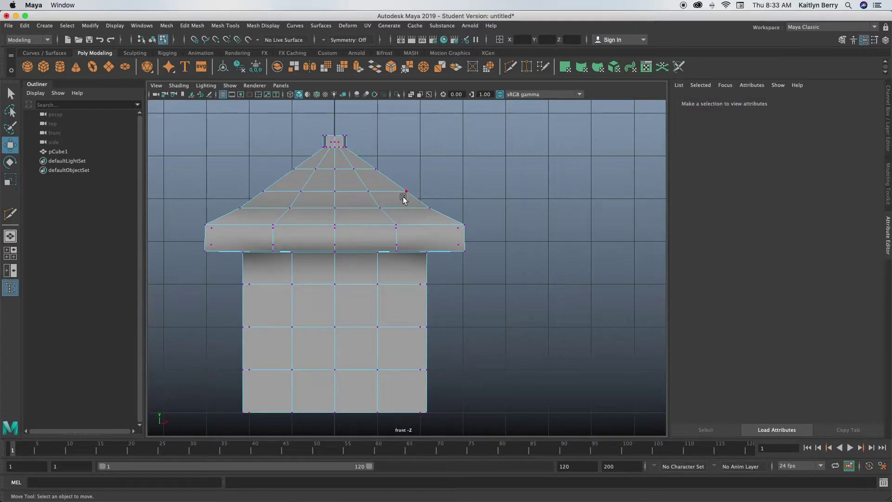
# Bevel the upper and lower edge loops around the roof's overhanging rim with 2 segments and a fraction of 0.19
pyautogui.press('space')
pyautogui.press('space')
pyautogui.keyDown('alt'); pyautogui.moveTo(544, 272); pyautogui.dragTo(400, 313); pyautogui.keyUp('alt')
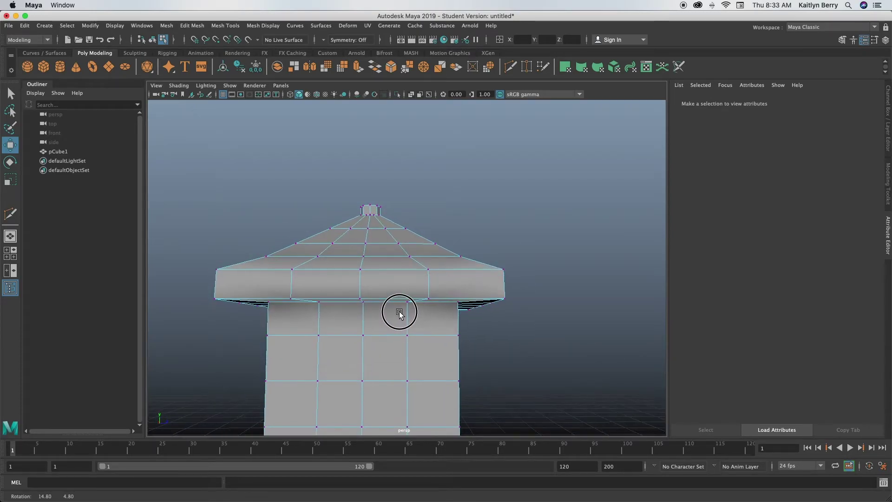
pyautogui.moveTo(372, 249); pyautogui.dragTo(370, 210, button='right')
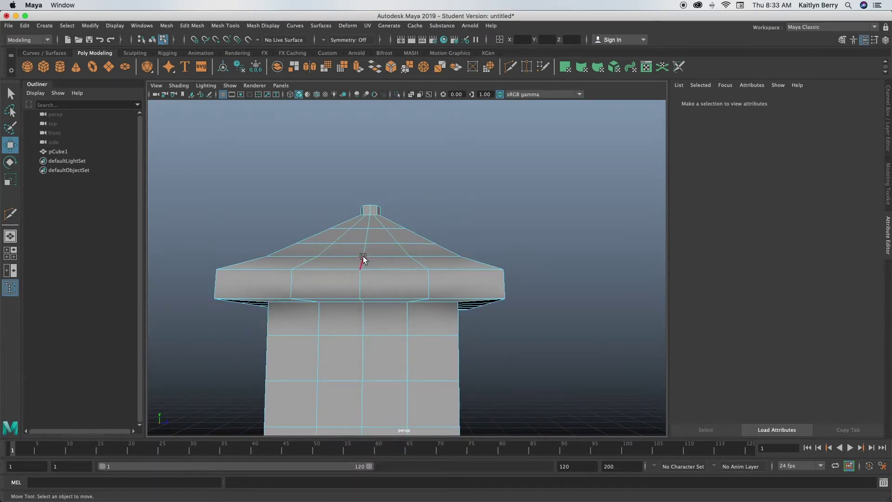
pyautogui.doubleClick(367, 269)
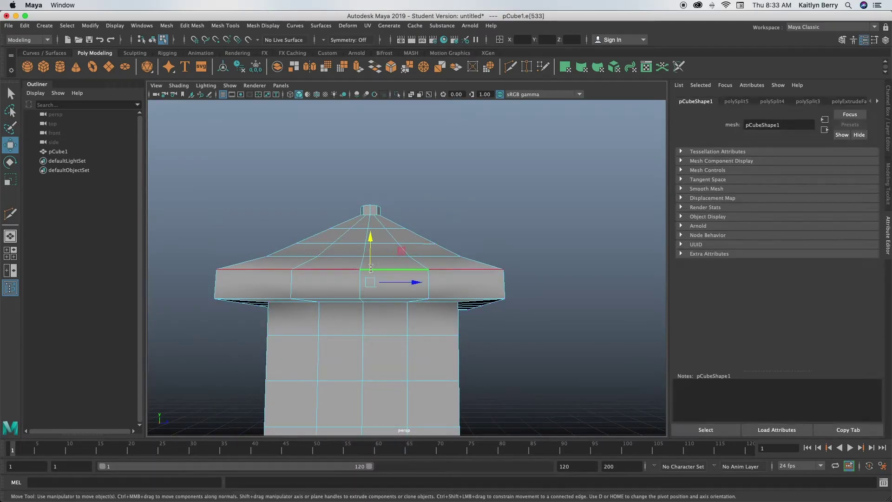
pyautogui.doubleClick(342, 298)
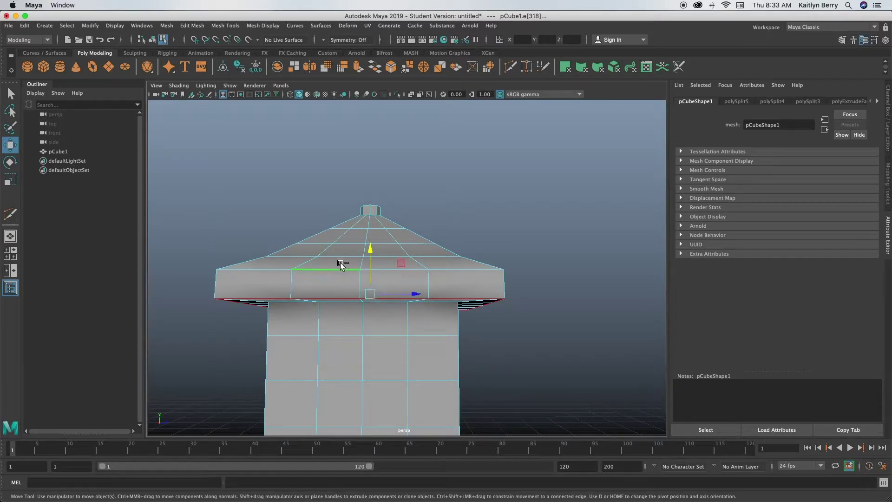
pyautogui.keyDown('alt'); pyautogui.moveTo(327, 275); pyautogui.dragTo(369, 371); pyautogui.keyUp('alt')
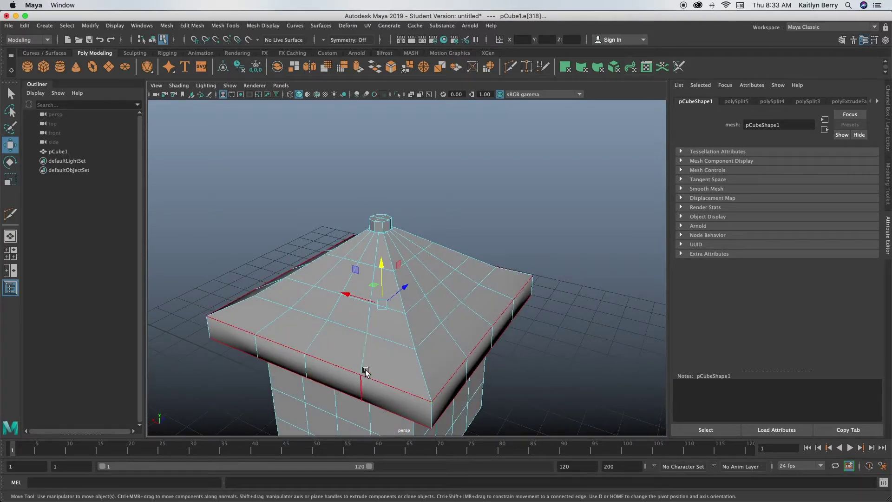
pyautogui.hotkey('ctrl', 'b')
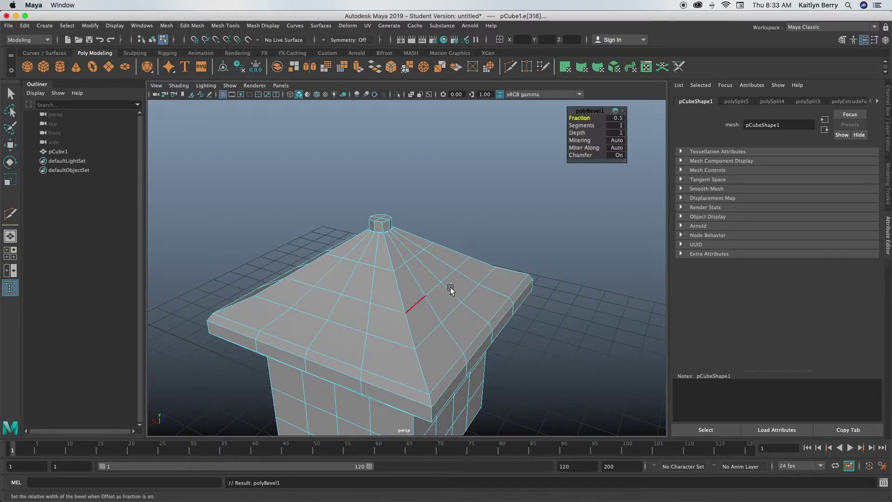
pyautogui.click(619, 125)
pyautogui.write('2')
pyautogui.press('Return')
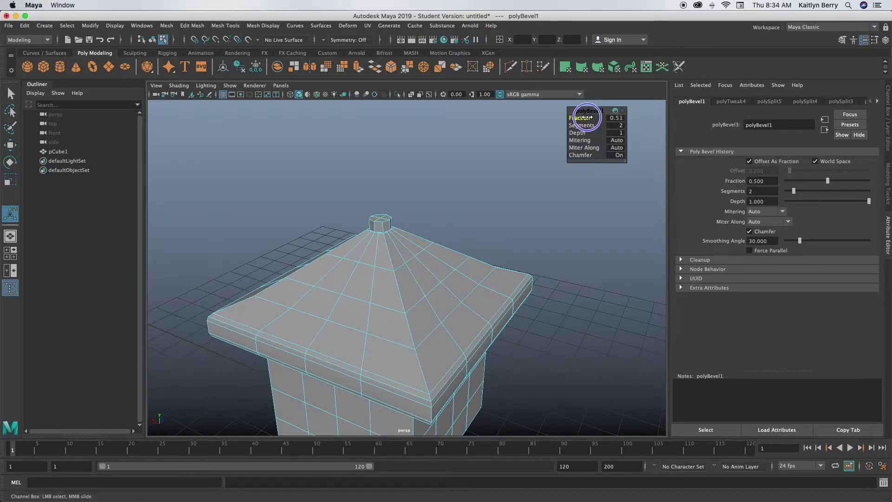
pyautogui.moveTo(587, 120); pyautogui.dragTo(404, 267)
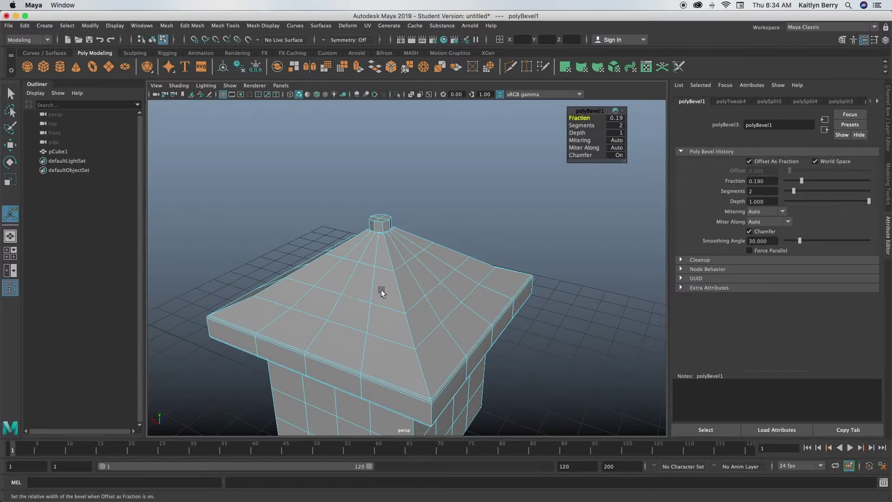
# Check the smoothed roof, then bevel the four corner edge loops running down the roof ridges and walls with 2 segments
pyautogui.press('3')
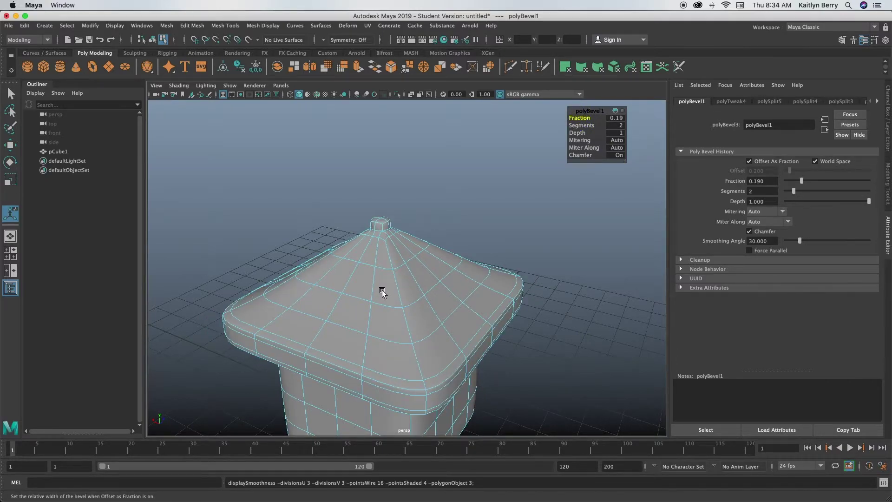
pyautogui.press('1')
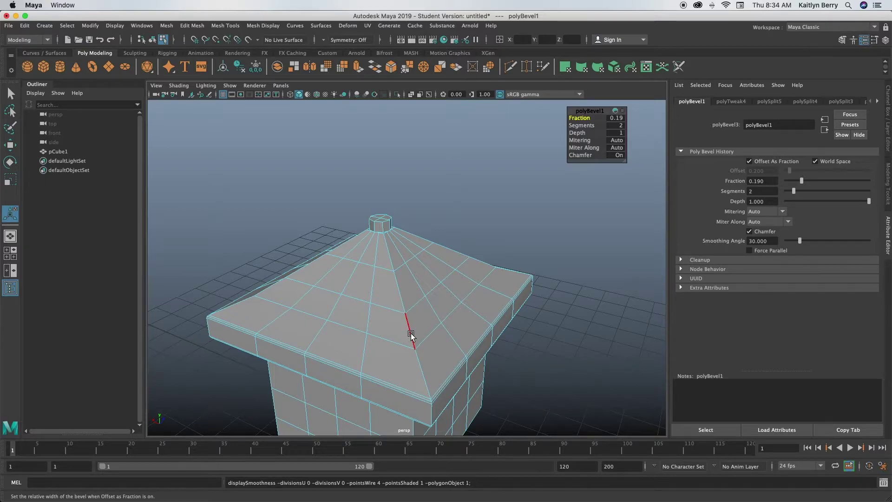
pyautogui.press('3')
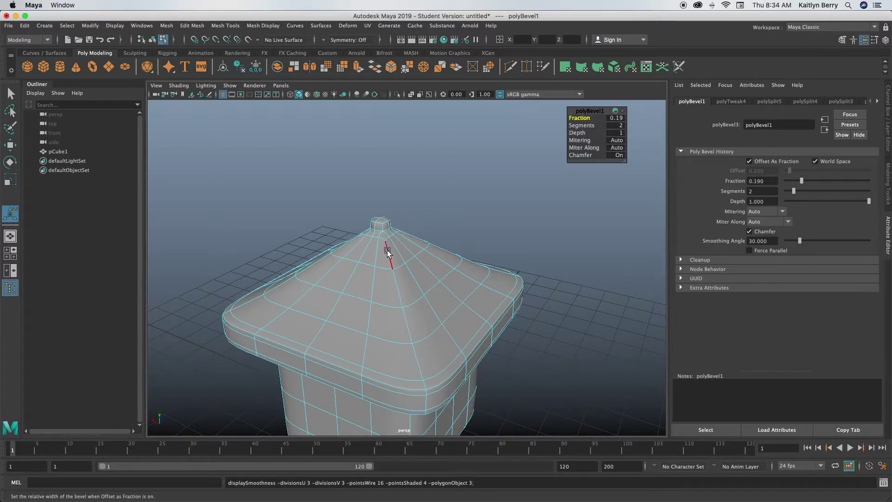
pyautogui.press('1')
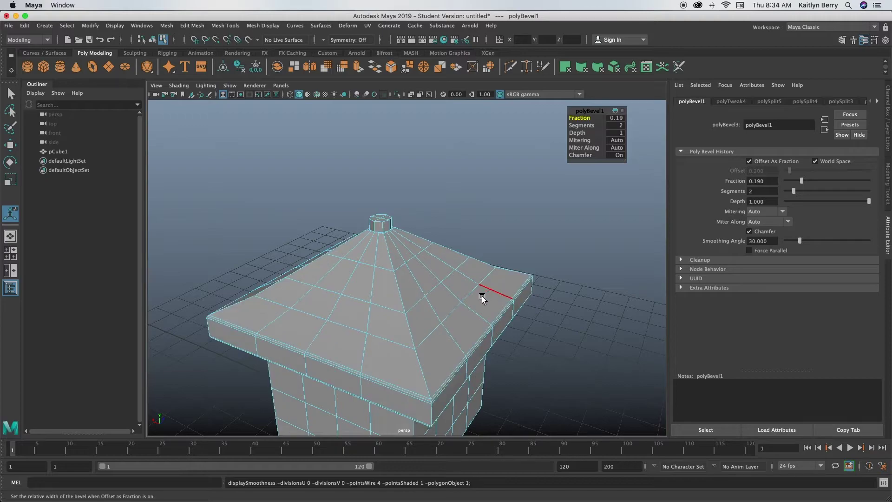
pyautogui.click(402, 299)
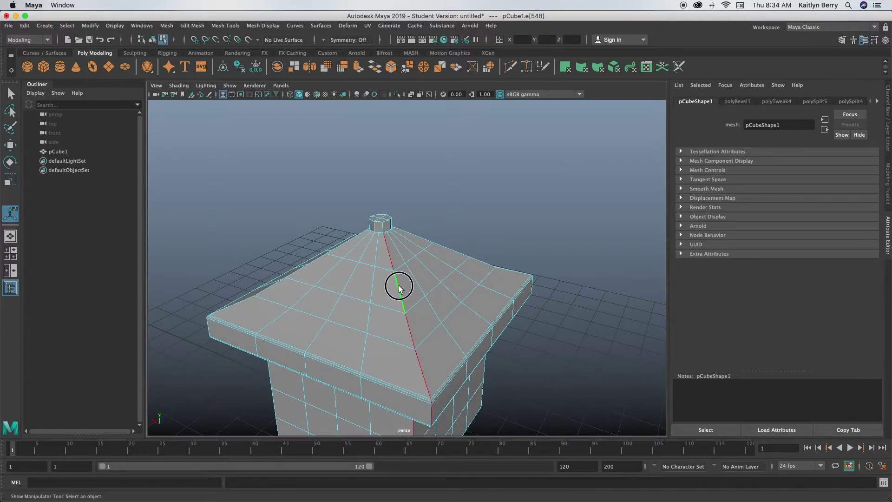
pyautogui.doubleClick(399, 287)
pyautogui.keyDown('shift'); pyautogui.doubleClick(477, 260); pyautogui.keyUp('shift')
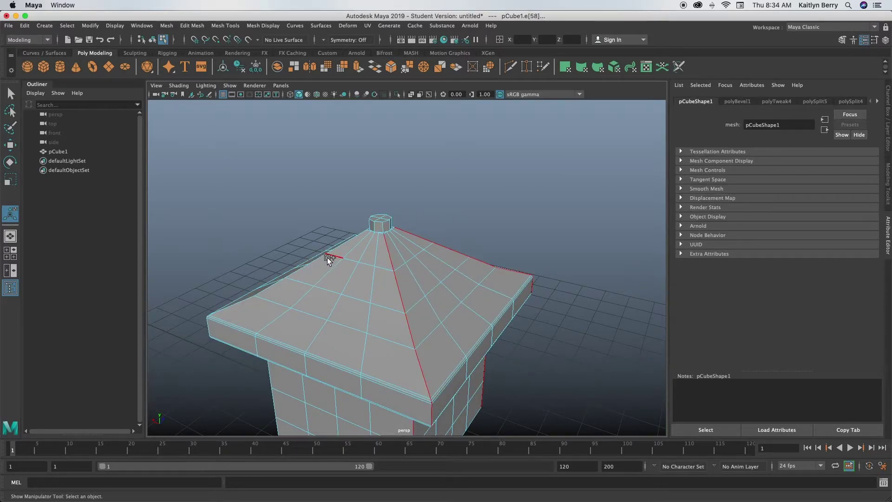
pyautogui.keyDown('alt'); pyautogui.moveTo(272, 242); pyautogui.dragTo(348, 258); pyautogui.keyUp('alt')
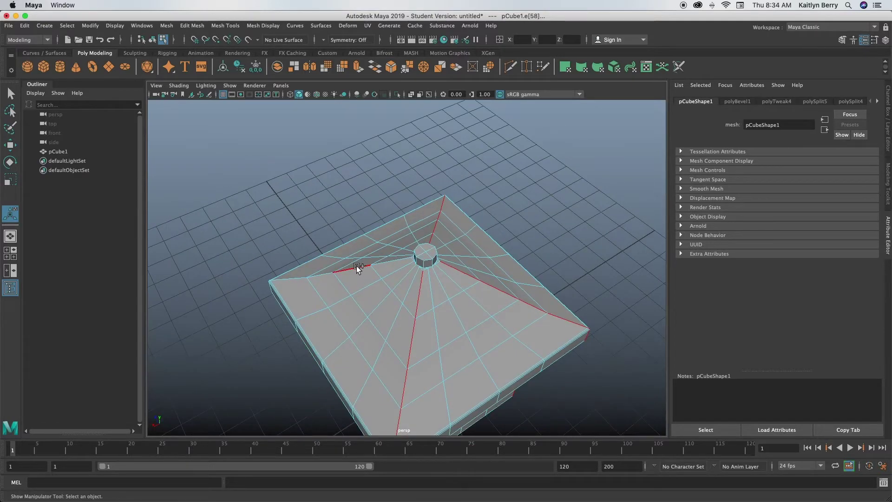
pyautogui.hotkey('ctrl', 'b')
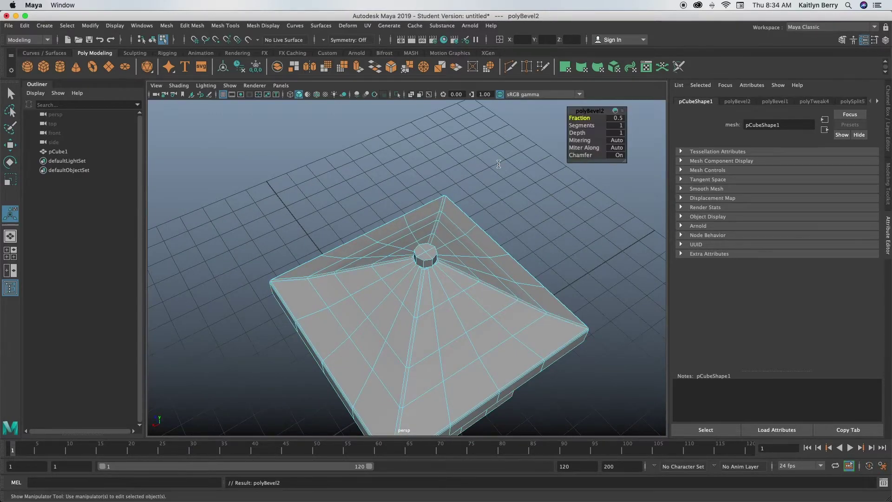
pyautogui.click(620, 125)
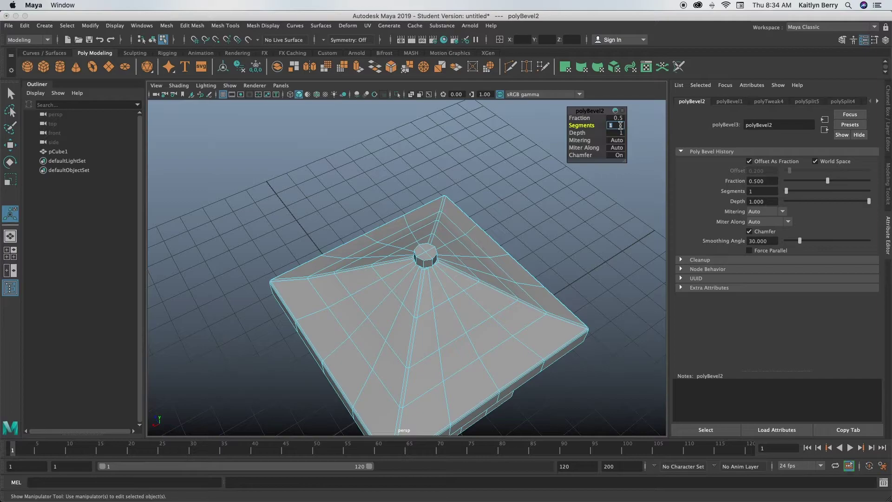
pyautogui.write('2')
pyautogui.press('Return')
pyautogui.click(519, 268)
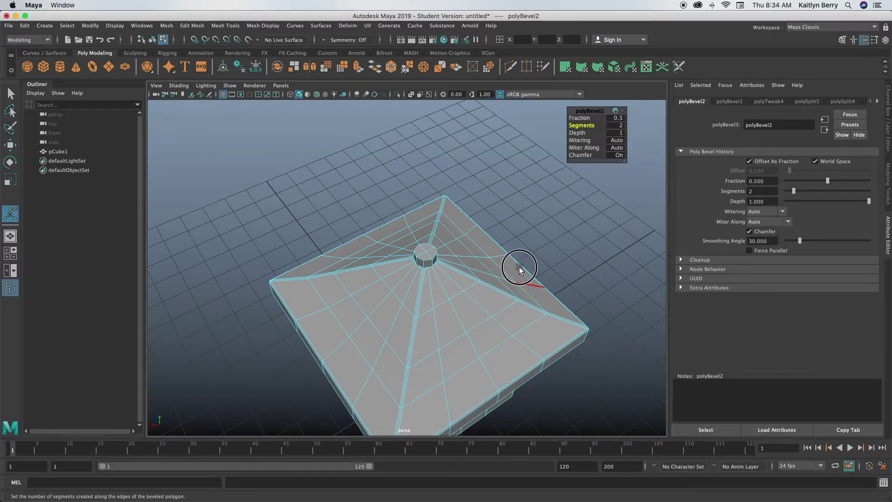
# Bevel the edge loops around the building's open bottom rim with 2 segments, then preview the model smoothed
pyautogui.keyDown('alt'); pyautogui.moveTo(486, 336); pyautogui.dragTo(445, 317); pyautogui.keyUp('alt')
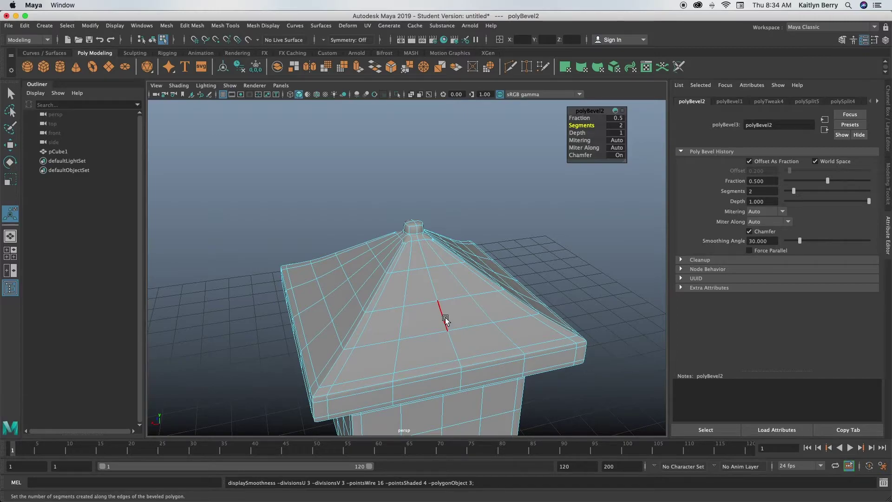
pyautogui.press('1')
pyautogui.press('3')
pyautogui.keyDown('alt'); pyautogui.moveTo(481, 381); pyautogui.dragTo(444, 315); pyautogui.keyUp('alt')
pyautogui.doubleClick(445, 312)
pyautogui.keyDown('shift'); pyautogui.doubleClick(444, 323); pyautogui.keyUp('shift')
pyautogui.keyDown('alt'); pyautogui.moveTo(502, 355); pyautogui.dragTo(483, 263); pyautogui.keyUp('alt')
pyautogui.hotkey('ctrl', 'b')
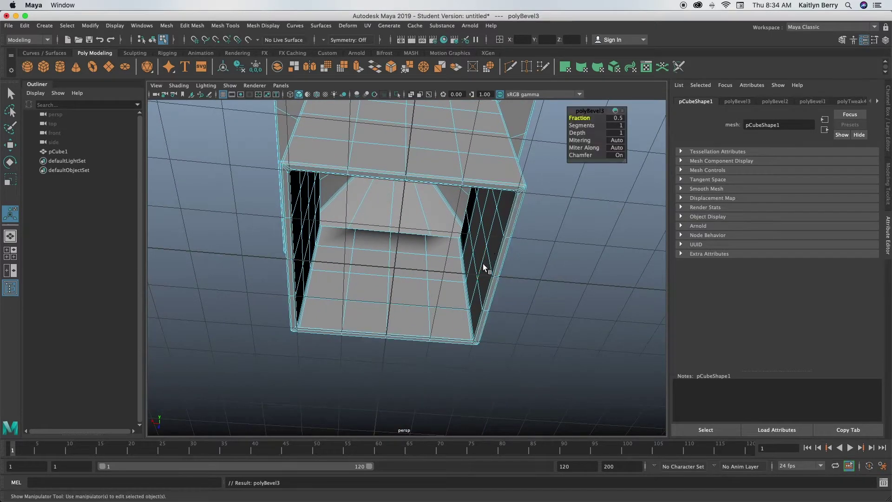
pyautogui.moveTo(617, 128); pyautogui.dragTo(620, 141)
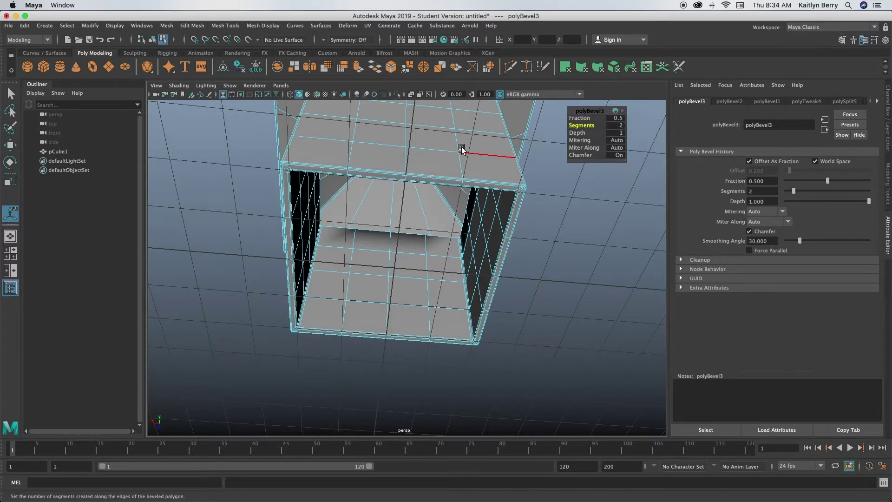
pyautogui.press('3')
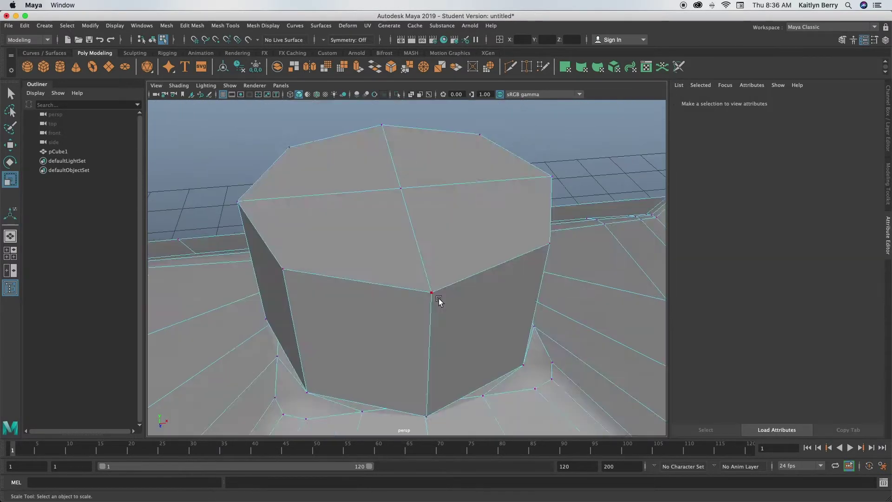
# Bevel the edges around the top of the roof-top detail with 2 segments in the unsmoothed display
pyautogui.moveTo(477, 277); pyautogui.dragTo(385, 259, button='right')
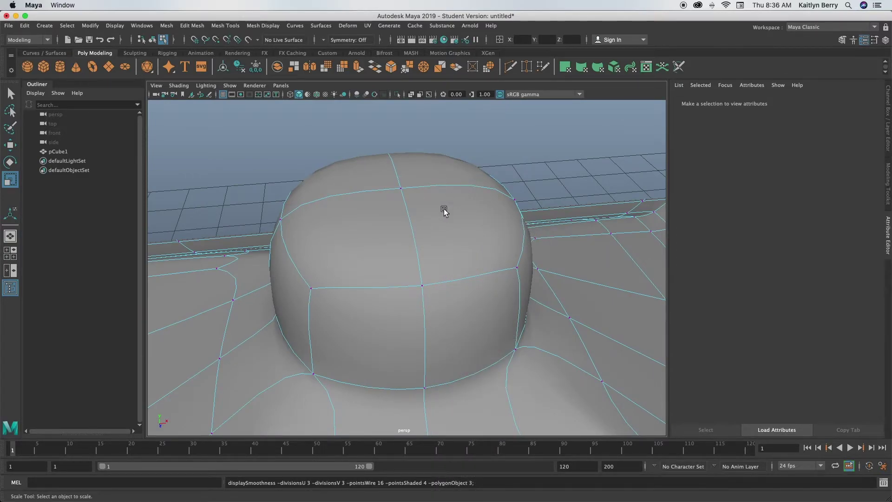
pyautogui.press('1')
pyautogui.moveTo(377, 236); pyautogui.dragTo(376, 214, button='right')
pyautogui.doubleClick(368, 281)
pyautogui.keyDown('shift'); pyautogui.doubleClick(258, 173); pyautogui.keyUp('shift')
pyautogui.keyDown('shift'); pyautogui.doubleClick(407, 132); pyautogui.keyUp('shift')
pyautogui.keyDown('shift'); pyautogui.doubleClick(530, 156); pyautogui.keyUp('shift')
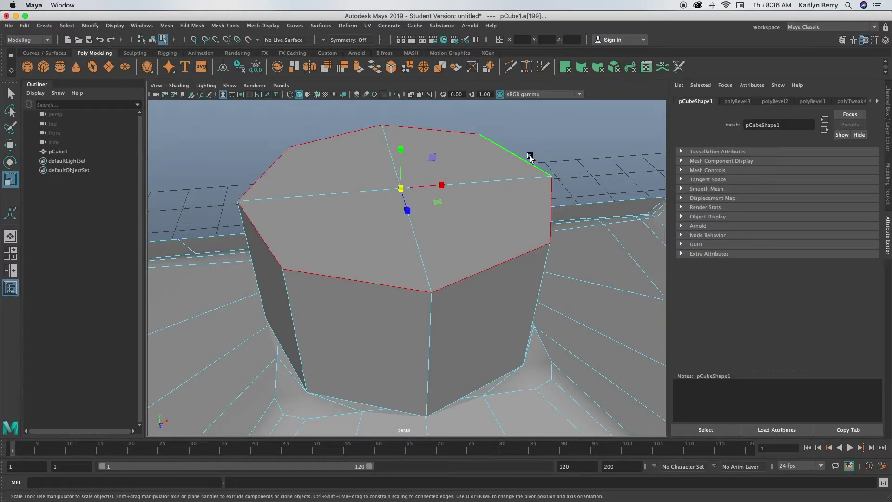
pyautogui.hotkey('ctrl', 'b')
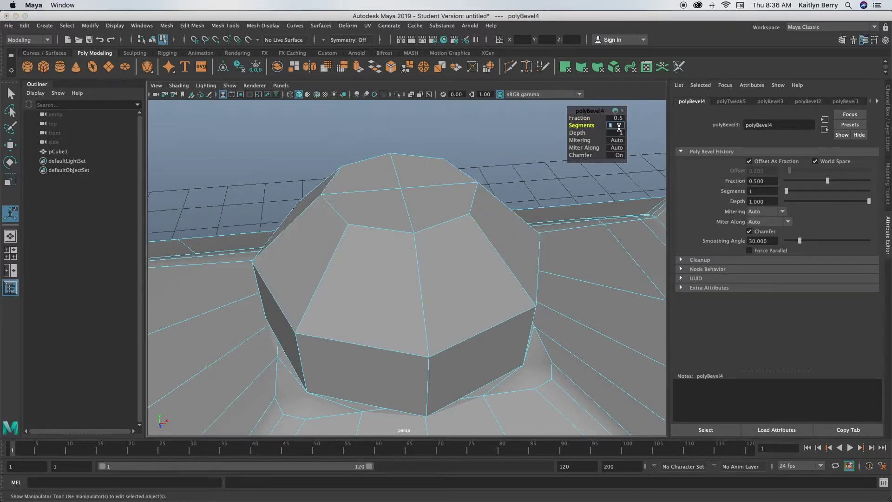
pyautogui.write('2')
pyautogui.press('Return')
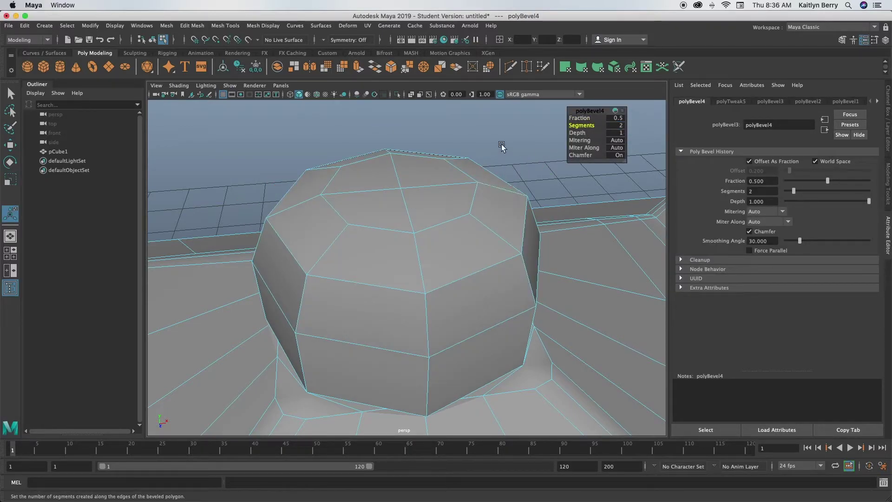
# Compare the bevelled roof-top detail smoothed and unsmoothed, then deselect everything and return to object selection in the smooth preview
pyautogui.press('3')
pyautogui.press('1')
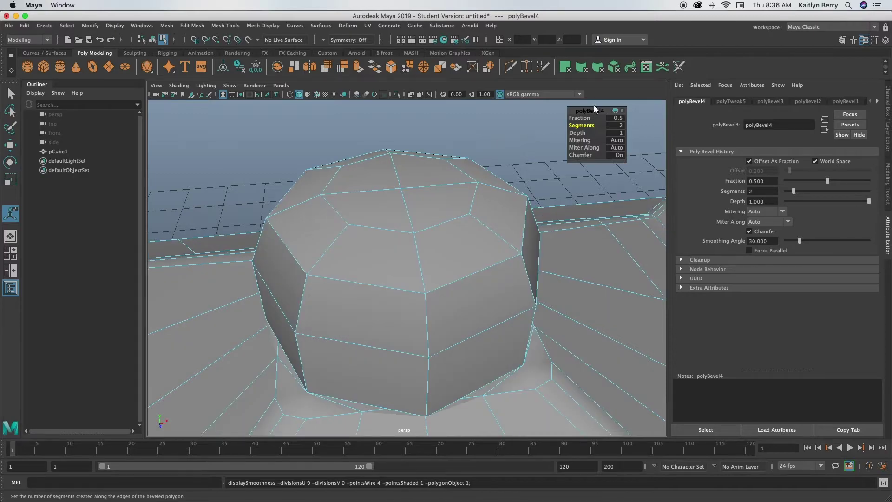
pyautogui.moveTo(580, 118); pyautogui.dragTo(573, 119)
pyautogui.click(412, 190)
pyautogui.press('3')
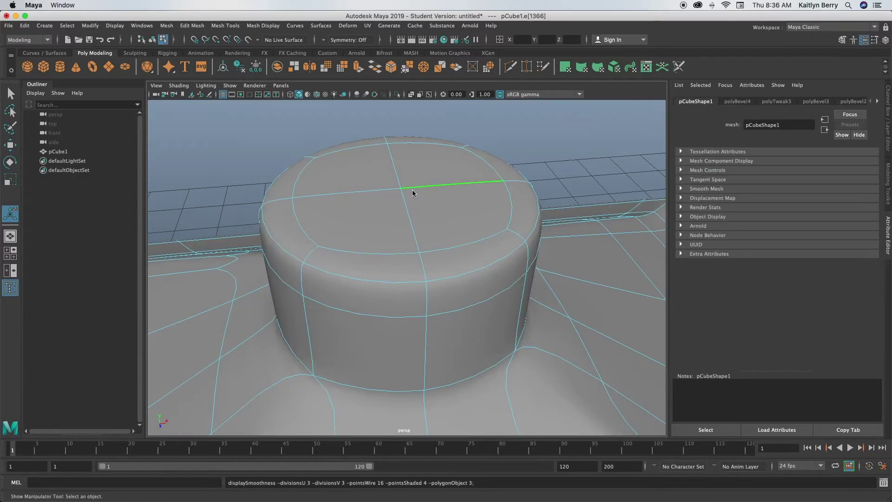
pyautogui.moveTo(412, 190); pyautogui.dragTo(458, 173, button='right')
pyautogui.press('q')
pyautogui.click(561, 167)
# Examine the smoothed building from several sides, including the underside of the roof overhang where it meets the walls
pyautogui.keyDown('alt'); pyautogui.moveTo(456, 320); pyautogui.dragTo(518, 338); pyautogui.keyUp('alt')
pyautogui.keyDown('alt'); pyautogui.moveTo(518, 338); pyautogui.dragTo(404, 340, button='right'); pyautogui.keyUp('alt')
pyautogui.keyDown('alt'); pyautogui.moveTo(404, 340); pyautogui.dragTo(507, 337); pyautogui.keyUp('alt')
pyautogui.keyDown('alt'); pyautogui.moveTo(507, 337); pyautogui.dragTo(477, 346, button='right'); pyautogui.keyUp('alt')
pyautogui.keyDown('alt'); pyautogui.moveTo(477, 349); pyautogui.dragTo(434, 343); pyautogui.keyUp('alt')
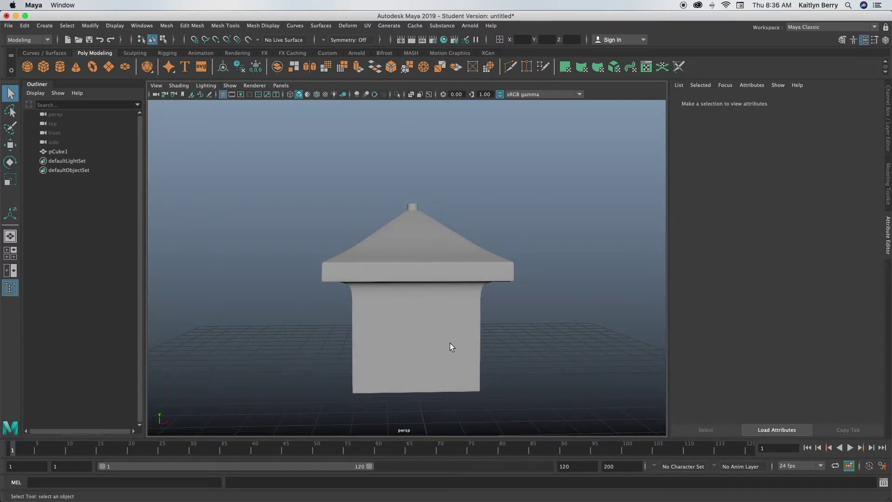
pyautogui.keyDown('alt'); pyautogui.moveTo(451, 344); pyautogui.dragTo(345, 302); pyautogui.keyUp('alt')
pyautogui.keyDown('alt'); pyautogui.moveTo(345, 302); pyautogui.dragTo(413, 290, button='right'); pyautogui.keyUp('alt')
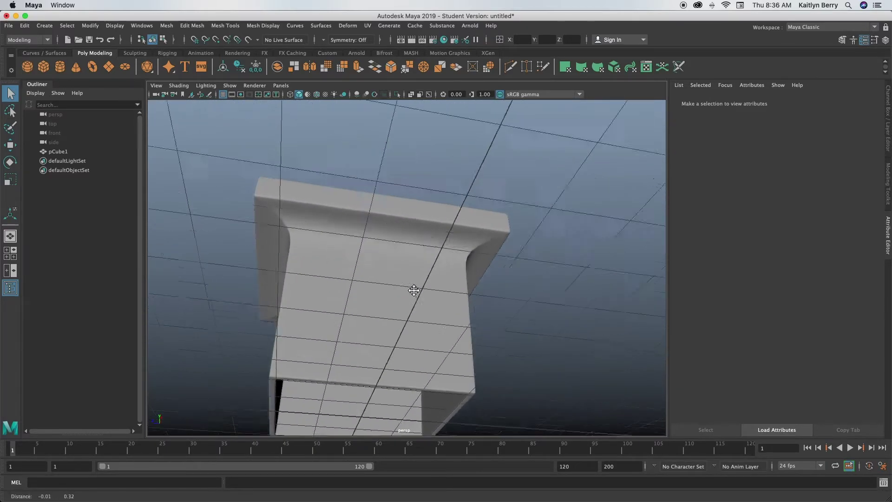
pyautogui.keyDown('alt'); pyautogui.moveTo(414, 289); pyautogui.dragTo(409, 337, button='middle'); pyautogui.keyUp('alt')
# Bevel the edge loop where the walls meet the underside of the roof with 2 segments, then preview it smoothed
pyautogui.rightClick(337, 298)
pyautogui.moveTo(373, 268); pyautogui.dragTo(361, 218, button='right')
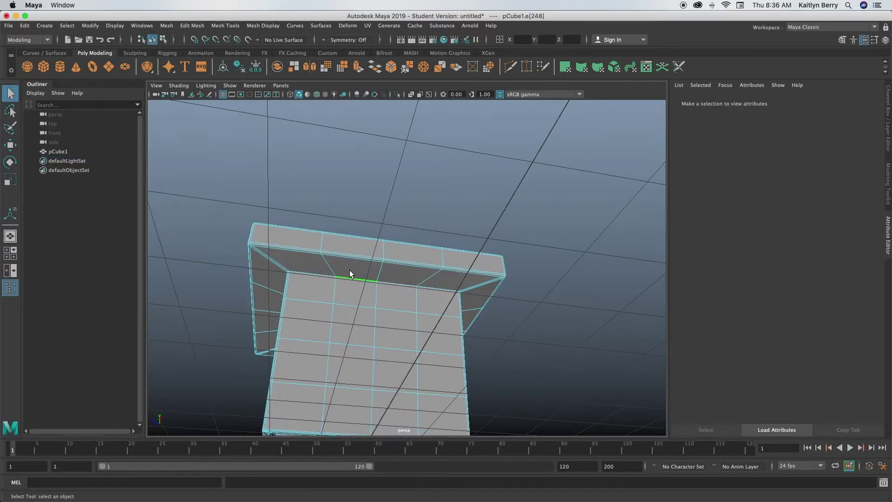
pyautogui.doubleClick(311, 295)
pyautogui.keyDown('alt'); pyautogui.moveTo(311, 295); pyautogui.dragTo(327, 335); pyautogui.keyUp('alt')
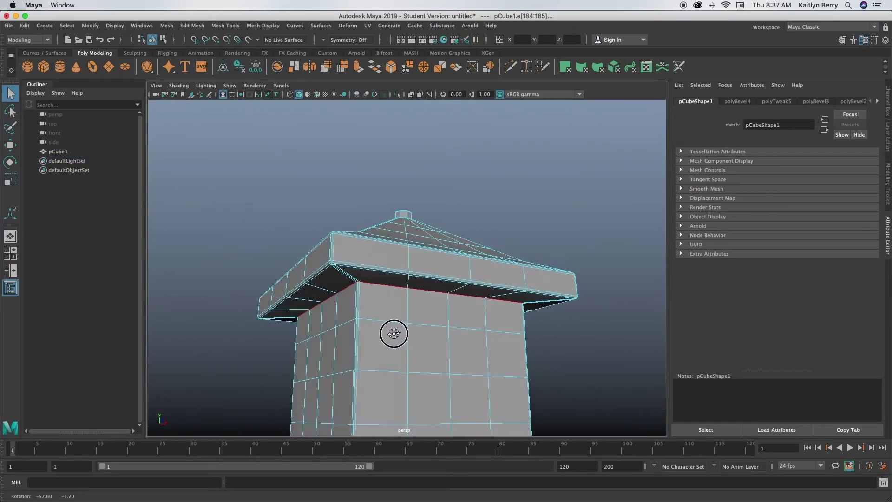
pyautogui.hotkey('ctrl', 'b')
pyautogui.click(619, 125)
pyautogui.write('2')
pyautogui.press('Return')
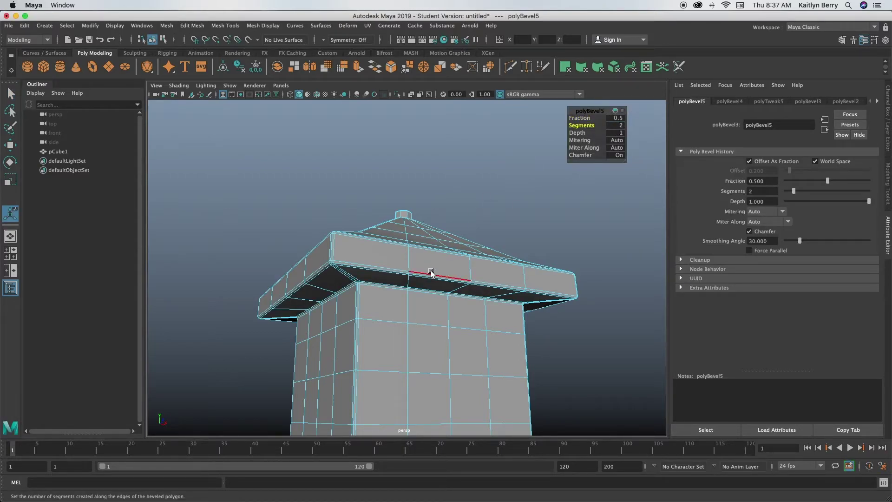
pyautogui.press('3')
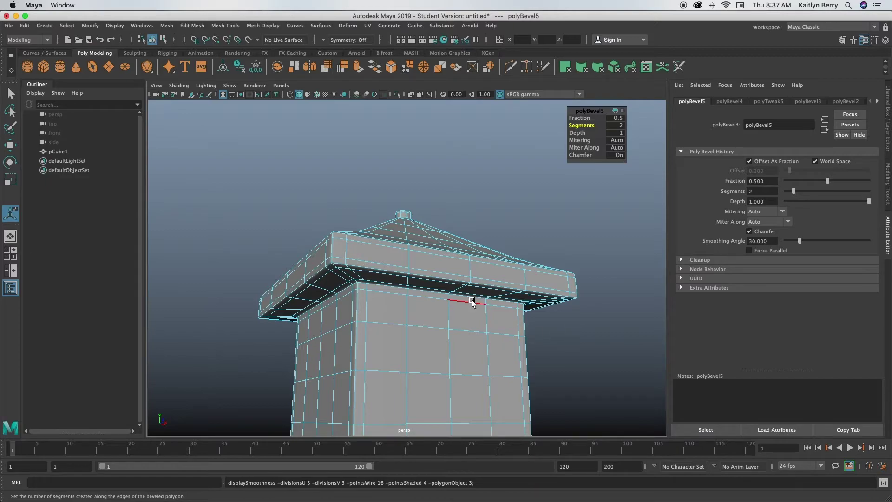
# Select a two-by-two block of faces in the middle of two opposite walls for the windows
pyautogui.keyDown('alt'); pyautogui.moveTo(486, 362); pyautogui.dragTo(428, 288); pyautogui.keyUp('alt')
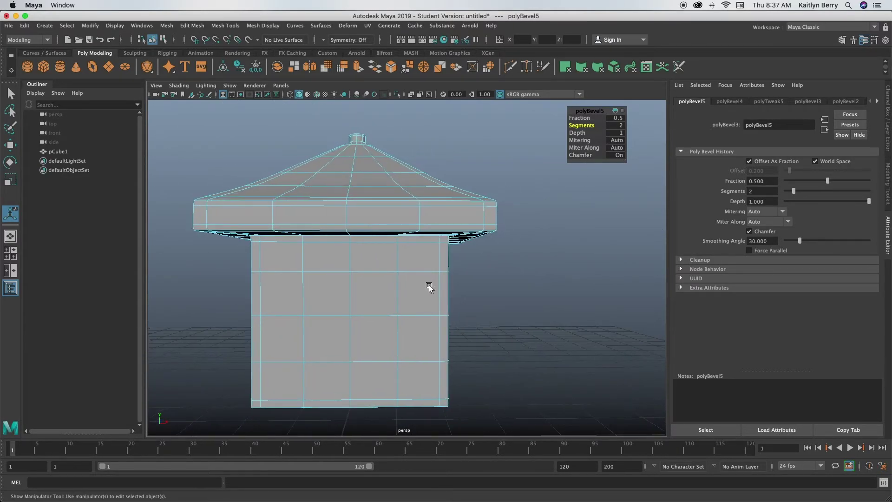
pyautogui.moveTo(385, 237); pyautogui.dragTo(384, 264, button='right')
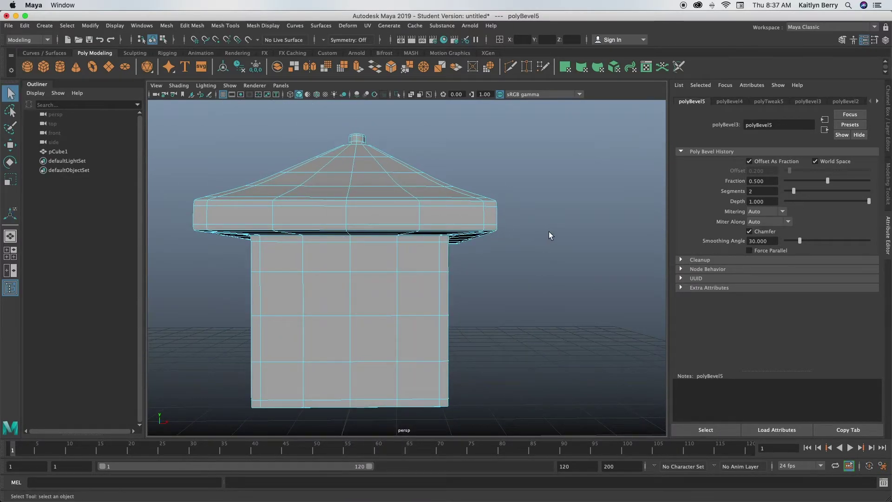
pyautogui.click(366, 285)
pyautogui.keyDown('shift'); pyautogui.click(345, 290); pyautogui.keyUp('shift')
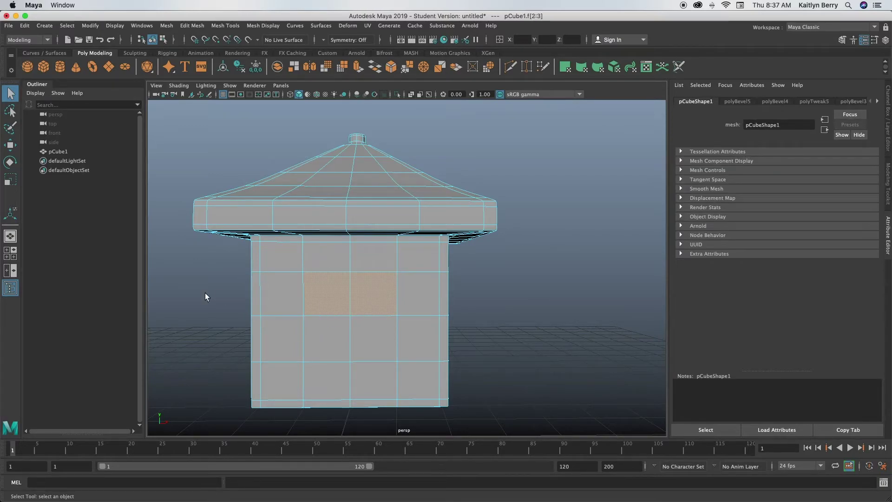
pyautogui.keyDown('alt'); pyautogui.moveTo(189, 292); pyautogui.dragTo(322, 294); pyautogui.keyUp('alt')
pyautogui.keyDown('shift'); pyautogui.click(338, 290); pyautogui.keyUp('shift')
pyautogui.keyDown('shift'); pyautogui.click(300, 291); pyautogui.keyUp('shift')
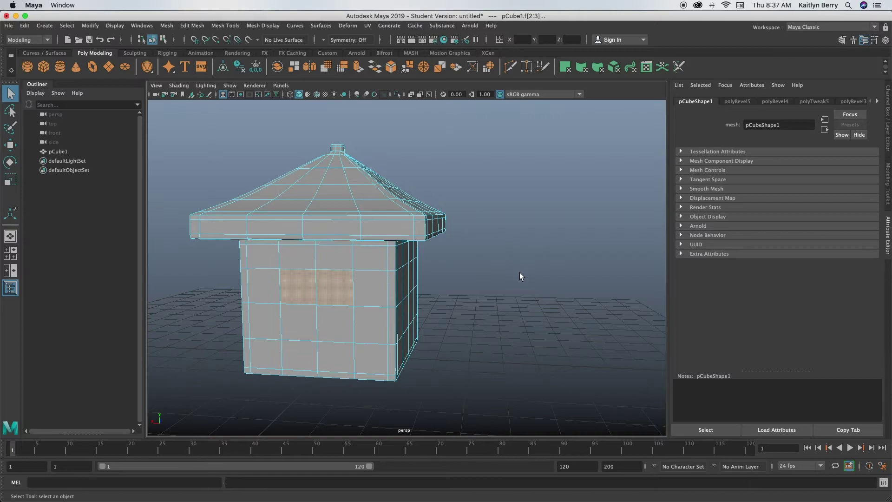
pyautogui.keyDown('alt'); pyautogui.moveTo(523, 272); pyautogui.dragTo(396, 282); pyautogui.keyUp('alt')
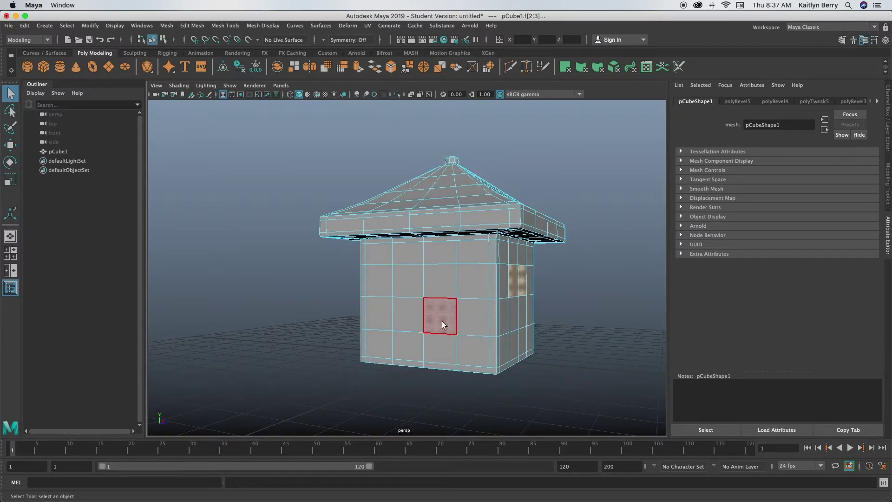
pyautogui.keyDown('alt'); pyautogui.moveTo(547, 299); pyautogui.dragTo(501, 324); pyautogui.keyUp('alt')
pyautogui.keyDown('shift'); pyautogui.click(525, 336); pyautogui.keyUp('shift')
pyautogui.keyDown('shift'); pyautogui.click(498, 337); pyautogui.keyUp('shift')
pyautogui.keyDown('alt'); pyautogui.moveTo(333, 279); pyautogui.dragTo(479, 273); pyautogui.keyUp('alt')
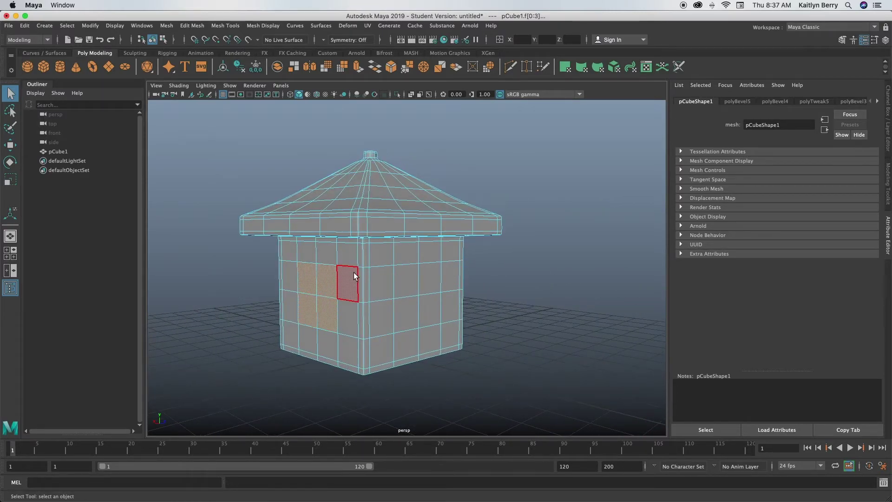
# Extrude the selected window faces inward with a thickness of -0.1 and check the recess smoothed and unsmoothed
pyautogui.hotkey('ctrl', 'e')
pyautogui.click(637, 124)
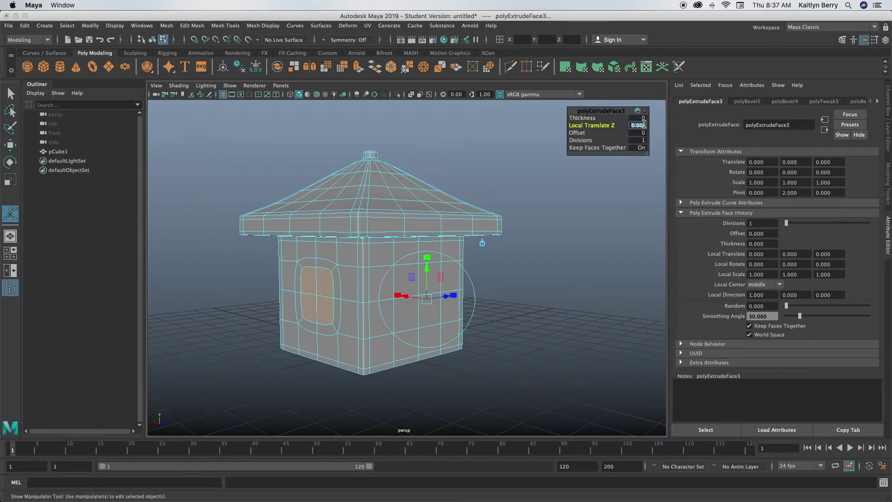
pyautogui.click(606, 120)
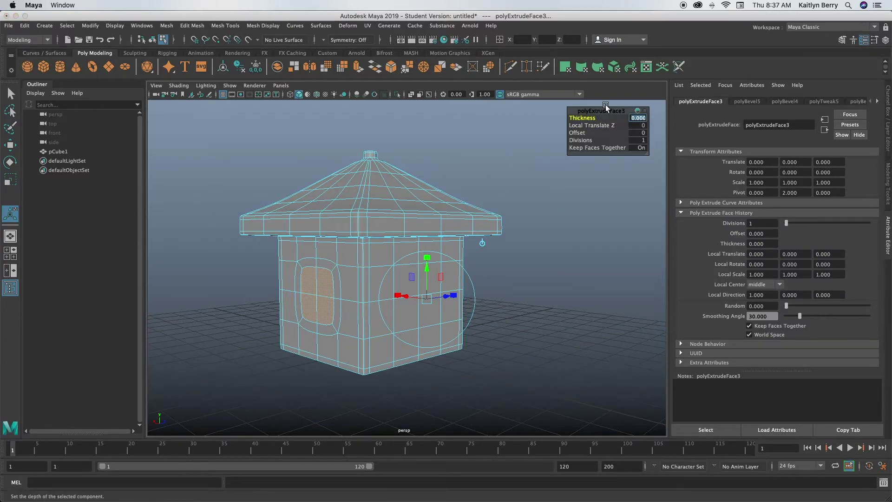
pyautogui.press('1')
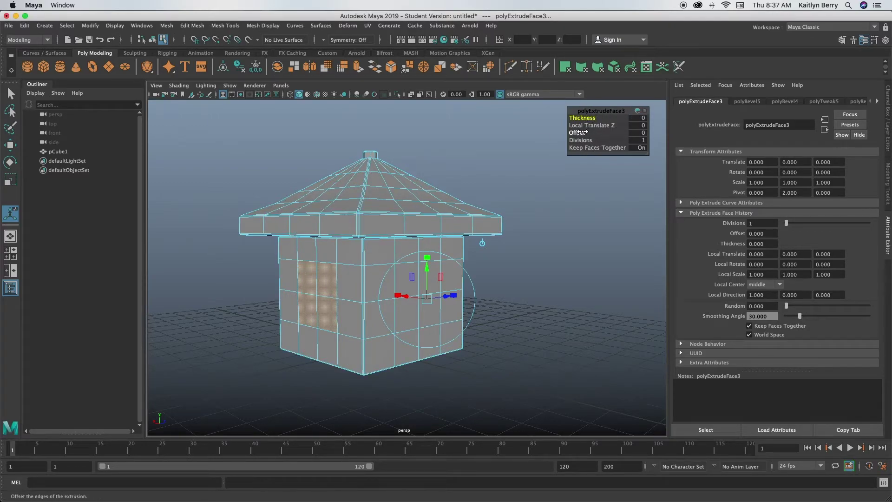
pyautogui.click(586, 118)
pyautogui.moveTo(585, 118); pyautogui.dragTo(581, 118)
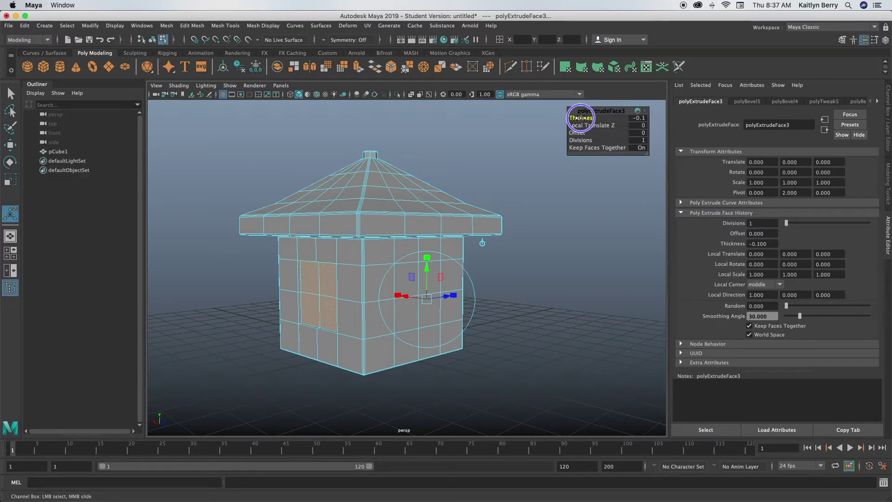
pyautogui.keyDown('alt'); pyautogui.moveTo(378, 253); pyautogui.dragTo(410, 273); pyautogui.keyUp('alt')
pyautogui.press('3')
pyautogui.press('1')
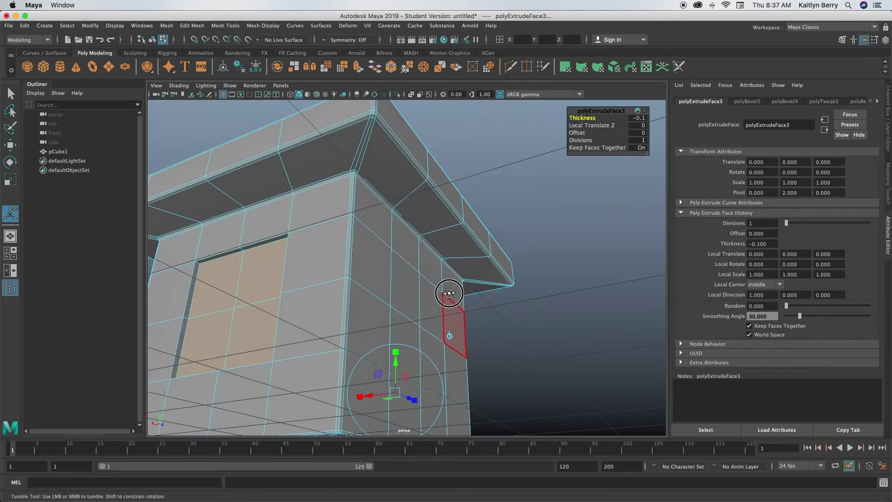
# Extrude door faces, two wide and three high, inward on the two remaining opposite walls with a thickness of -0.1
pyautogui.keyDown('alt'); pyautogui.moveTo(448, 293); pyautogui.dragTo(431, 256); pyautogui.keyUp('alt')
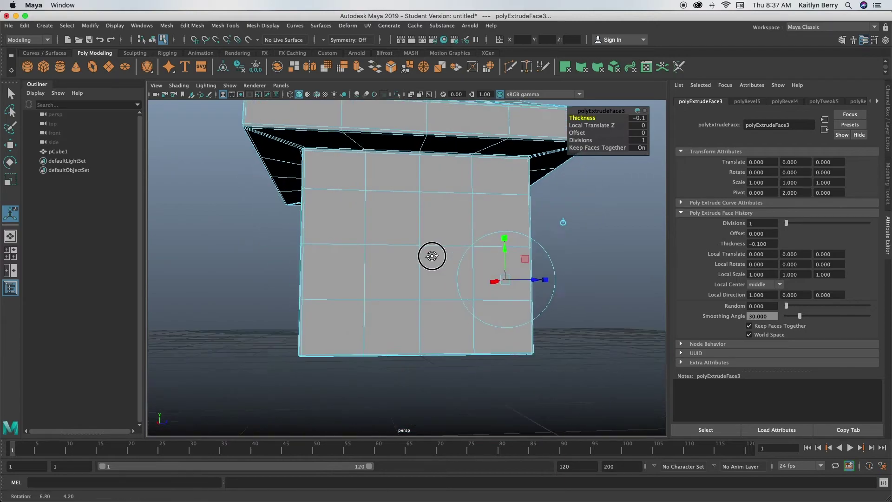
pyautogui.click(597, 230)
pyautogui.press('q')
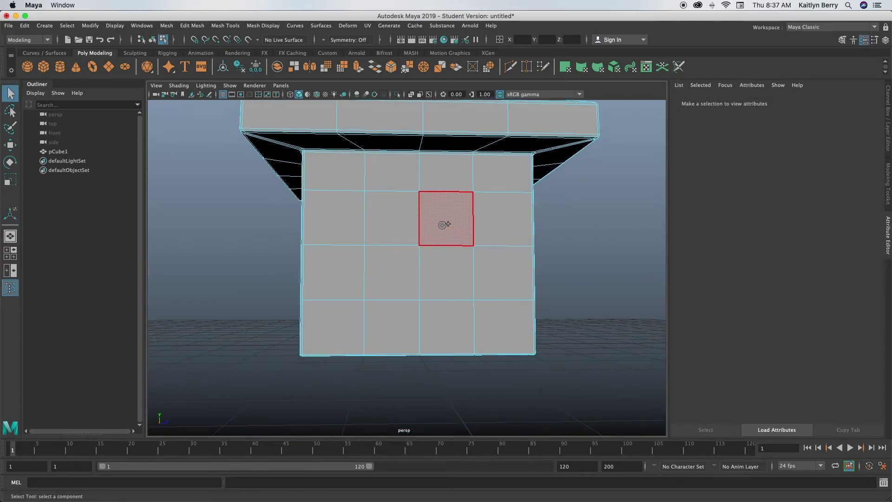
pyautogui.moveTo(444, 224)
pyautogui.mouseDown()
pyautogui.moveTo(412, 293)
pyautogui.moveTo(421, 323)
pyautogui.mouseUp()
pyautogui.keyDown('alt'); pyautogui.moveTo(219, 248); pyautogui.dragTo(342, 305); pyautogui.keyUp('alt')
pyautogui.hotkey('ctrl', 'e')
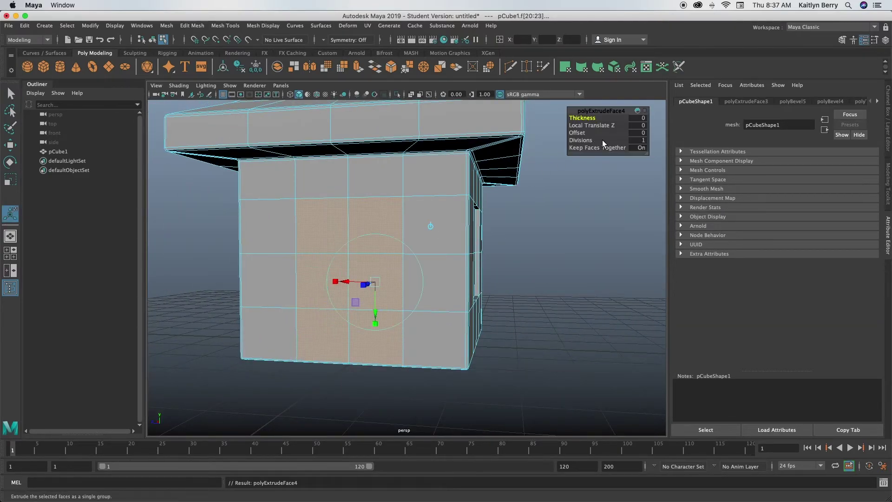
pyautogui.moveTo(594, 117); pyautogui.dragTo(588, 116)
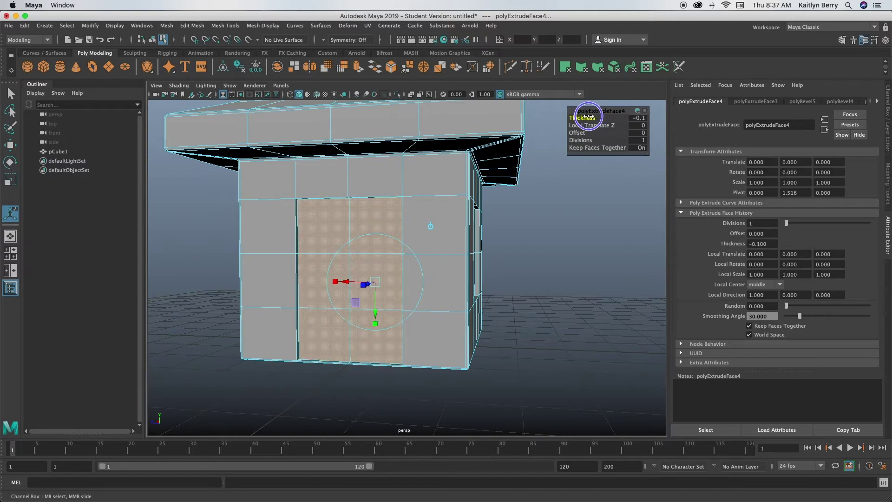
pyautogui.click(577, 223)
# Select the outer edges outlining the first door recess
pyautogui.keyDown('alt'); pyautogui.moveTo(577, 223); pyautogui.dragTo(536, 290); pyautogui.keyUp('alt')
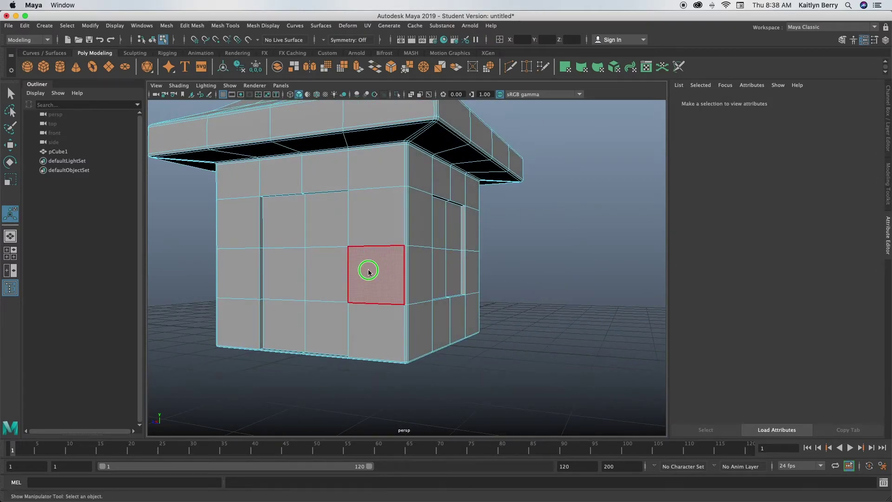
pyautogui.moveTo(368, 270); pyautogui.dragTo(369, 209, button='right')
pyautogui.doubleClick(330, 191)
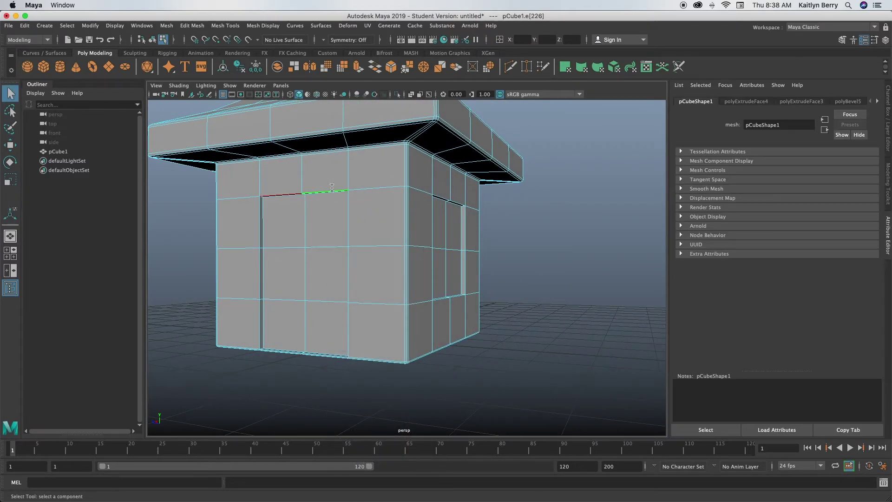
pyautogui.keyDown('shift'); pyautogui.doubleClick(349, 207); pyautogui.keyUp('shift')
pyautogui.keyDown('shift'); pyautogui.doubleClick(261, 227); pyautogui.keyUp('shift')
pyautogui.keyDown('alt'); pyautogui.moveTo(256, 369); pyautogui.dragTo(360, 369, button='right'); pyautogui.keyUp('alt')
pyautogui.keyDown('alt'); pyautogui.moveTo(360, 369); pyautogui.dragTo(534, 231, button='middle'); pyautogui.keyUp('alt')
pyautogui.keyDown('alt'); pyautogui.moveTo(534, 231); pyautogui.dragTo(480, 318); pyautogui.keyUp('alt')
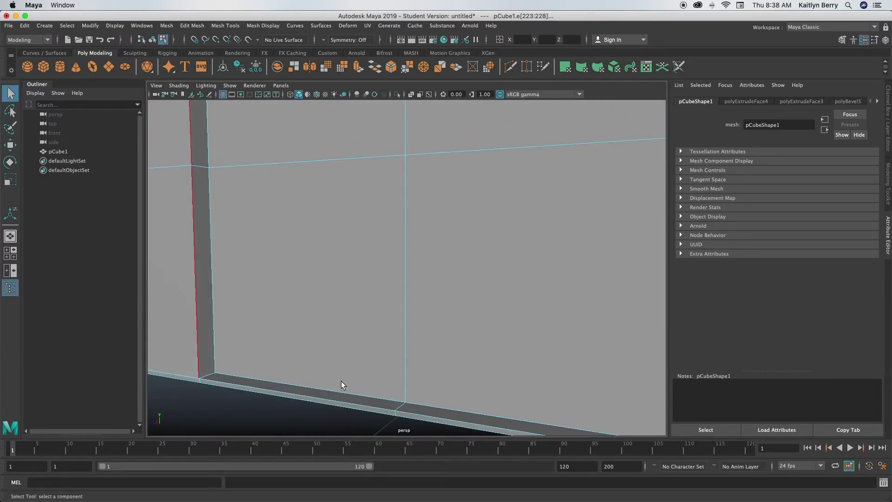
pyautogui.scroll(-5, 488, 297)
# Add the four outer sides of the first window recess to the edge selection
pyautogui.keyDown('alt'); pyautogui.moveTo(514, 288); pyautogui.dragTo(497, 314); pyautogui.keyUp('alt')
pyautogui.click(495, 308)
pyautogui.keyDown('shift'); pyautogui.doubleClick(472, 223); pyautogui.keyUp('shift')
pyautogui.keyDown('shift'); pyautogui.doubleClick(305, 308); pyautogui.keyUp('shift')
pyautogui.keyDown('shift'); pyautogui.doubleClick(394, 394); pyautogui.keyUp('shift')
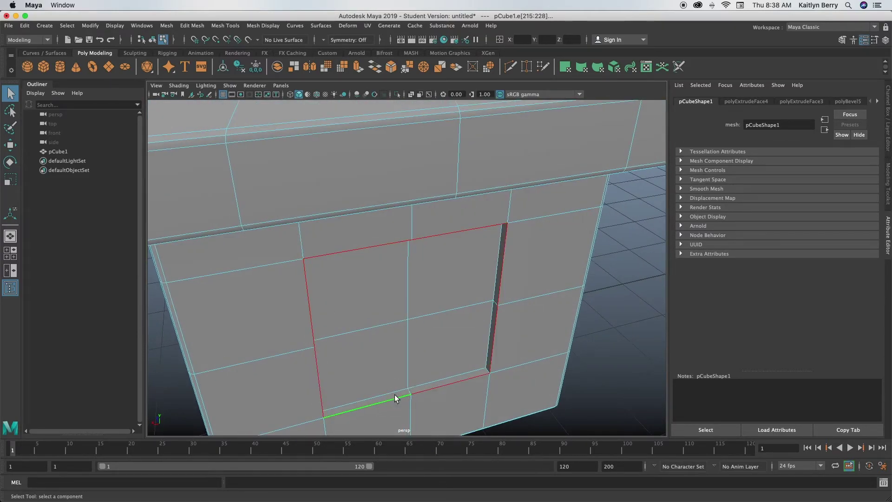
# Add the outer edges of the opposite door recess, including its bottom edge, to the selection
pyautogui.keyDown('alt'); pyautogui.moveTo(572, 288); pyautogui.dragTo(464, 264); pyautogui.keyUp('alt')
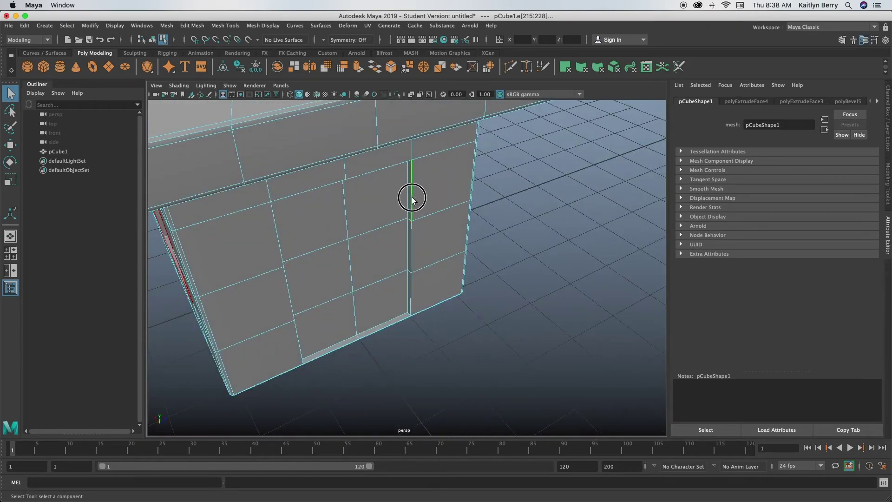
pyautogui.keyDown('shift'); pyautogui.doubleClick(412, 198); pyautogui.keyUp('shift')
pyautogui.keyDown('shift'); pyautogui.doubleClick(387, 168); pyautogui.keyUp('shift')
pyautogui.keyDown('shift'); pyautogui.doubleClick(282, 259); pyautogui.keyUp('shift')
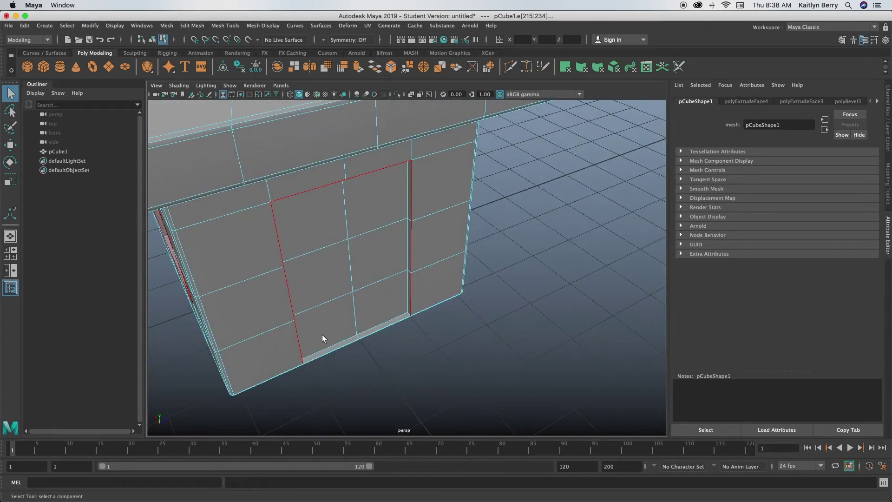
pyautogui.keyDown('alt'); pyautogui.moveTo(313, 356); pyautogui.dragTo(418, 306, button='right'); pyautogui.keyUp('alt')
pyautogui.keyDown('shift'); pyautogui.doubleClick(413, 302); pyautogui.keyUp('shift')
pyautogui.keyDown('alt'); pyautogui.moveTo(470, 347); pyautogui.dragTo(410, 335); pyautogui.keyUp('alt')
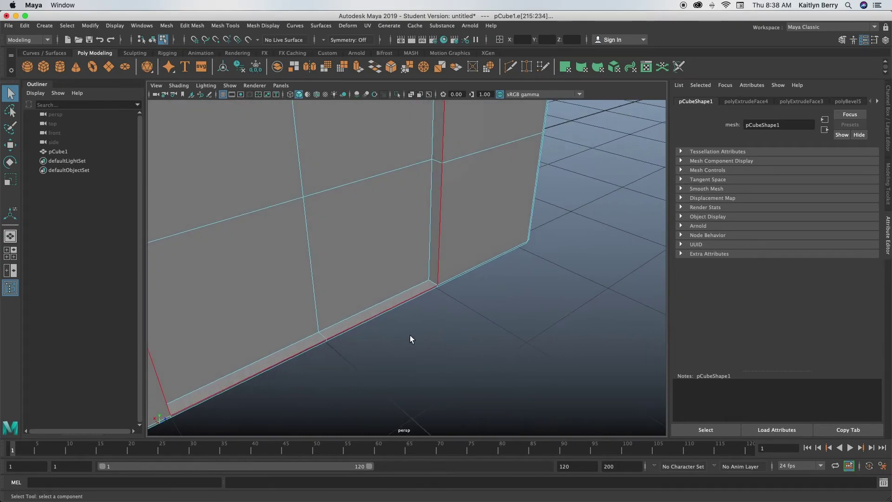
# Add the outer edges around the opposite window recess to the selection
pyautogui.keyDown('alt'); pyautogui.moveTo(410, 335); pyautogui.dragTo(582, 326, button='right'); pyautogui.keyUp('alt')
pyautogui.keyDown('alt'); pyautogui.moveTo(237, 314); pyautogui.dragTo(389, 274); pyautogui.keyUp('alt')
pyautogui.keyDown('alt'); pyautogui.moveTo(389, 274); pyautogui.dragTo(389, 294, button='right'); pyautogui.keyUp('alt')
pyautogui.keyDown('alt'); pyautogui.moveTo(388, 294); pyautogui.dragTo(273, 319); pyautogui.keyUp('alt')
pyautogui.keyDown('alt'); pyautogui.moveTo(450, 354); pyautogui.dragTo(372, 359, button='right'); pyautogui.keyUp('alt')
pyautogui.keyDown('alt'); pyautogui.moveTo(395, 346); pyautogui.dragTo(398, 356); pyautogui.keyUp('alt')
pyautogui.keyDown('alt'); pyautogui.moveTo(398, 357); pyautogui.dragTo(454, 352, button='right'); pyautogui.keyUp('alt')
pyautogui.keyDown('alt'); pyautogui.moveTo(454, 353); pyautogui.dragTo(385, 352); pyautogui.keyUp('alt')
pyautogui.doubleClick(433, 280)
pyautogui.keyDown('shift'); pyautogui.doubleClick(391, 221); pyautogui.keyUp('shift')
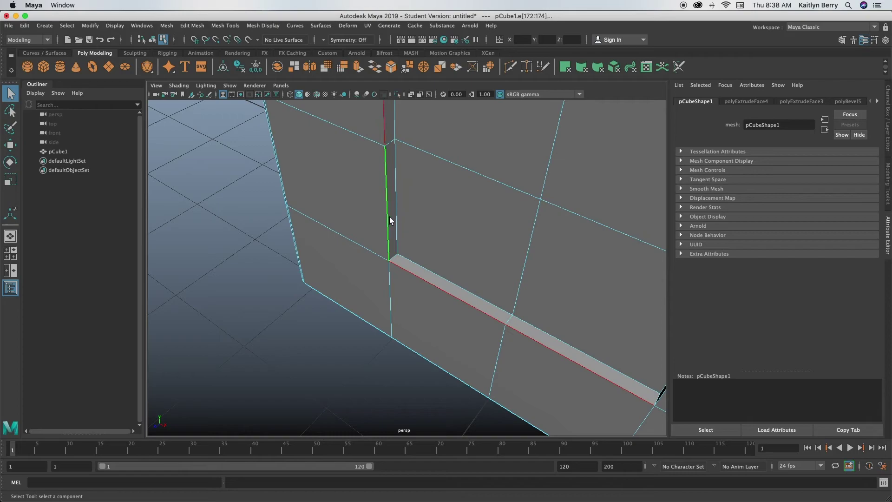
pyautogui.keyDown('alt'); pyautogui.moveTo(390, 221); pyautogui.dragTo(391, 233, button='right'); pyautogui.keyUp('alt')
pyautogui.keyDown('alt'); pyautogui.moveTo(392, 233); pyautogui.dragTo(371, 246, button='middle'); pyautogui.keyUp('alt')
pyautogui.keyDown('shift'); pyautogui.doubleClick(494, 183); pyautogui.keyUp('shift')
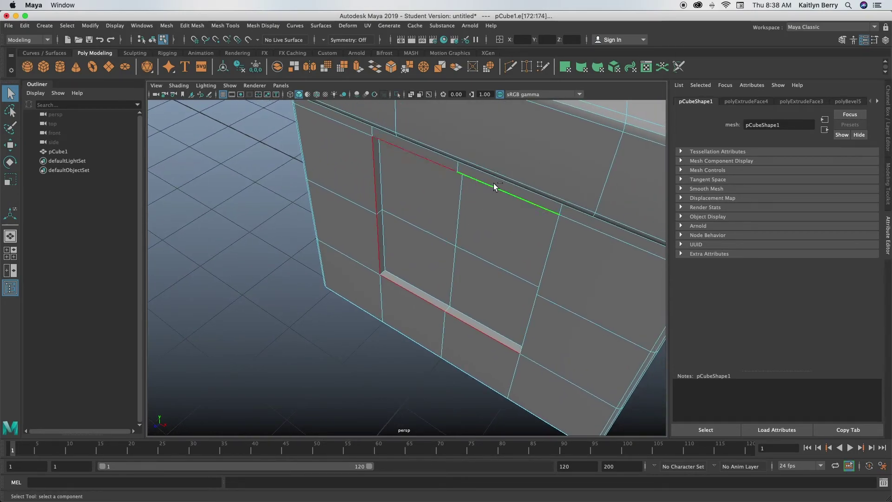
pyautogui.keyDown('shift'); pyautogui.doubleClick(550, 230); pyautogui.keyUp('shift')
# Bevel the selected door and window outlines with 2 segments, then compare the building smoothed and unsmoothed
pyautogui.keyDown('alt'); pyautogui.moveTo(589, 285); pyautogui.dragTo(466, 296); pyautogui.keyUp('alt')
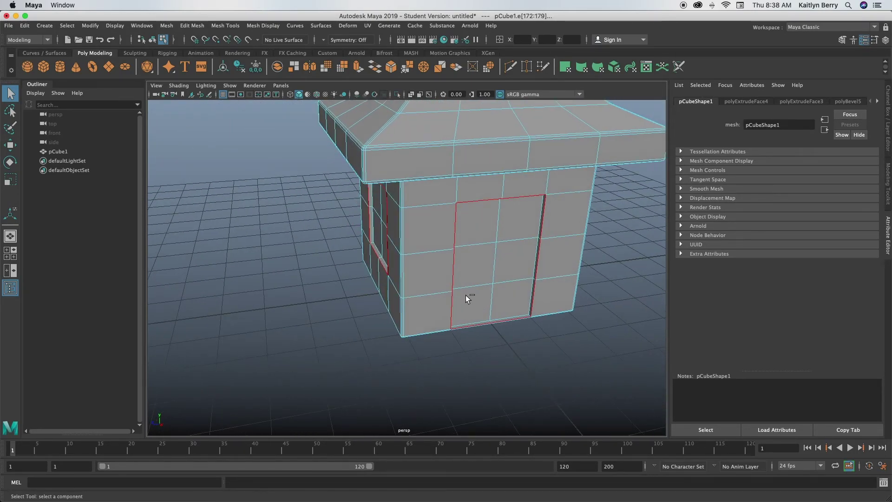
pyautogui.hotkey('ctrl', 'b')
pyautogui.click(616, 125)
pyautogui.write('2')
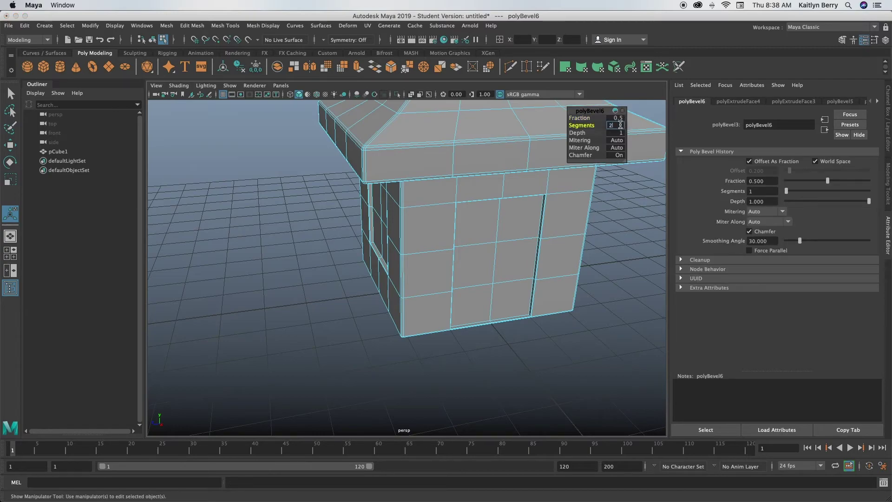
pyautogui.press('Return')
pyautogui.press('3')
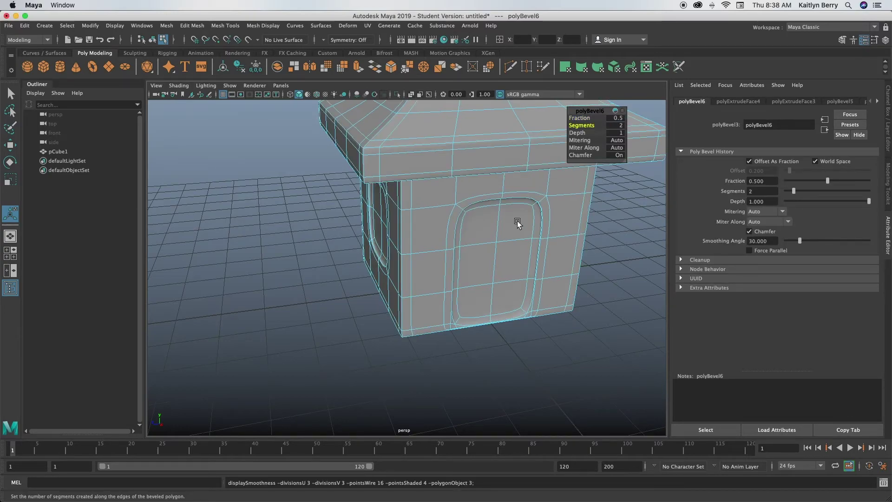
pyautogui.press('1')
pyautogui.press('3')
pyautogui.press('1')
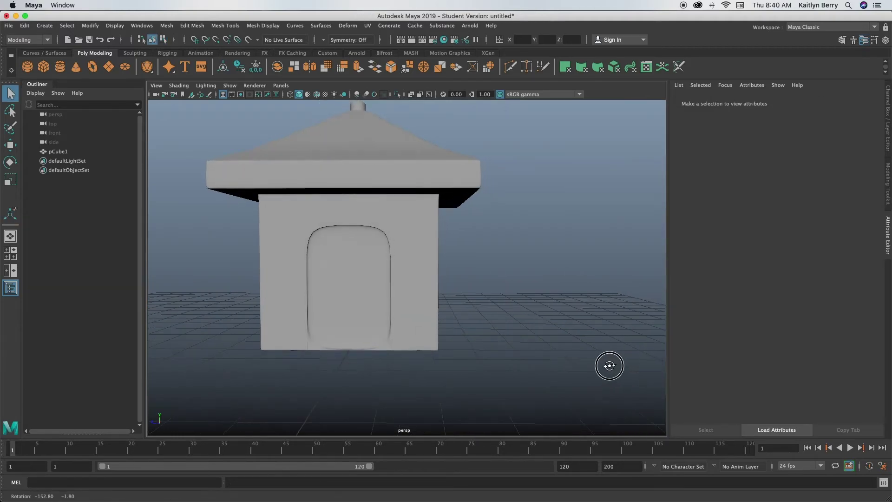
pyautogui.moveTo(609, 364)
pyautogui.keyDown('alt'); pyautogui.mouseDown()
pyautogui.moveTo(416, 361)
pyautogui.moveTo(583, 379)
pyautogui.mouseUp(); pyautogui.keyUp('alt')
pyautogui.keyDown('alt'); pyautogui.moveTo(583, 378); pyautogui.dragTo(560, 379, button='middle'); pyautogui.keyUp('alt')
pyautogui.keyDown('alt'); pyautogui.moveTo(559, 379); pyautogui.dragTo(579, 384); pyautogui.keyUp('alt')
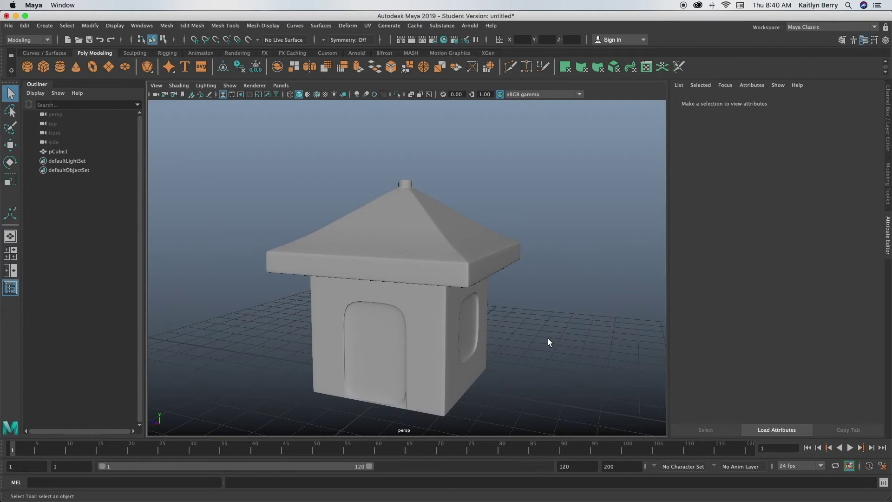